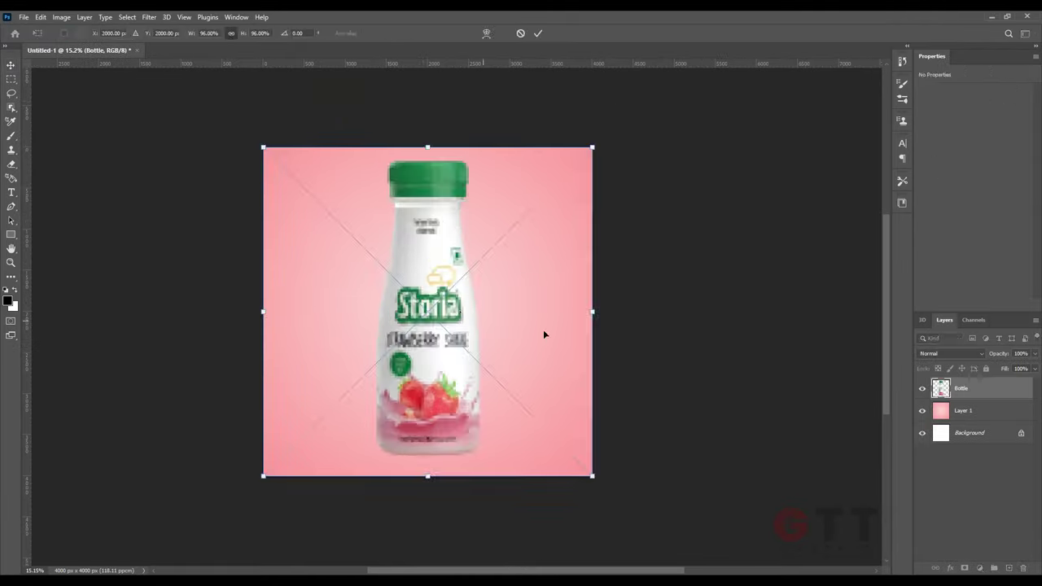
# - Add a new layer beneath the bottle and paint dark shadow strokes along its base
pyautogui.keyDown('ctrl'); pyautogui.click(1009, 570); pyautogui.keyUp('ctrl')
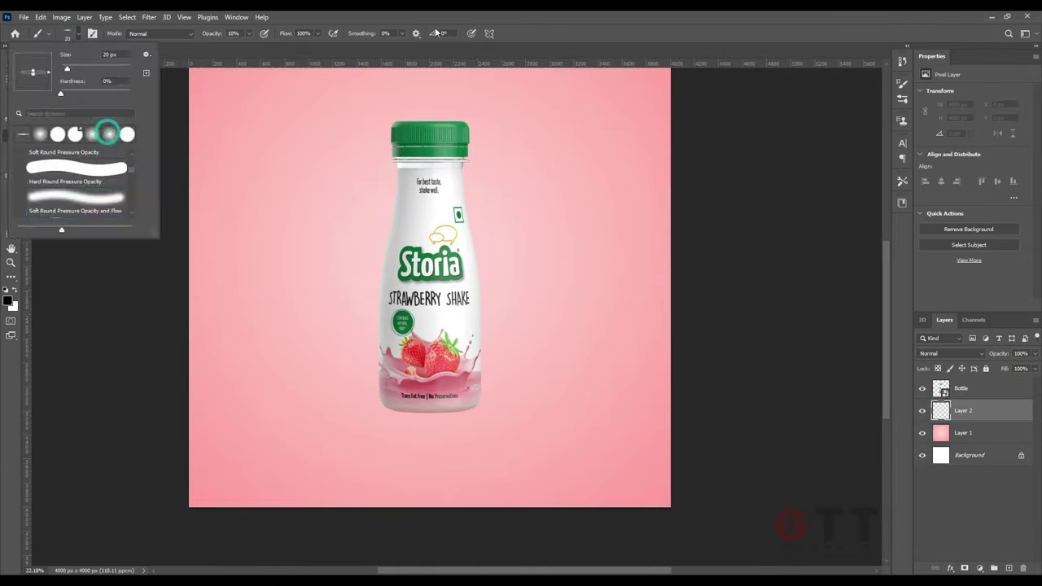
pyautogui.scroll(5, 484, 398)
pyautogui.moveTo(481, 390); pyautogui.dragTo(540, 383)
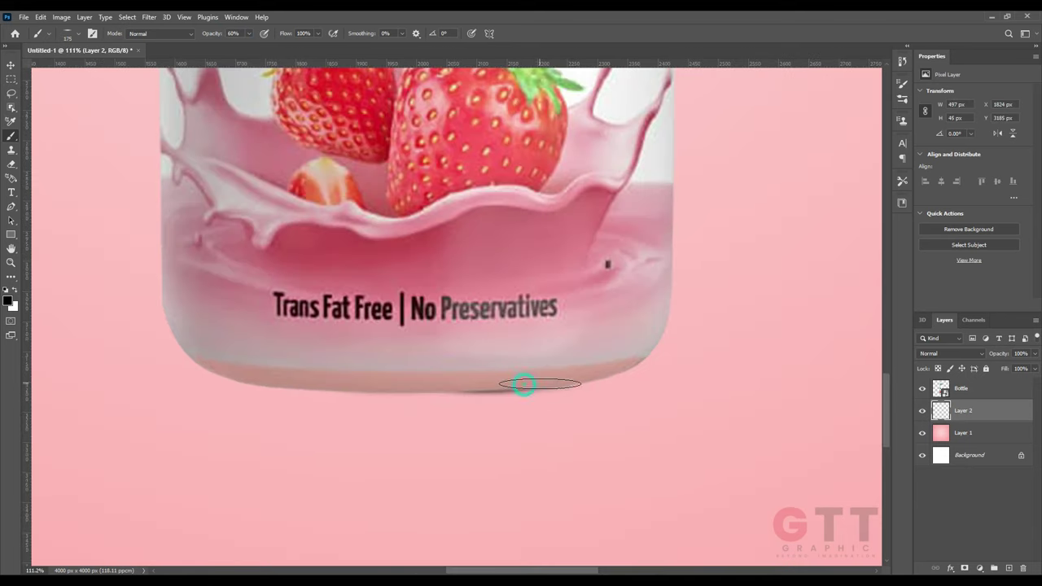
pyautogui.moveTo(352, 390); pyautogui.dragTo(273, 389)
# - Enlarge the brush and paint a faint, wide 7%-opacity shadow under the bottle
pyautogui.press(']')
pyautogui.scroll(-2, 407, 391)
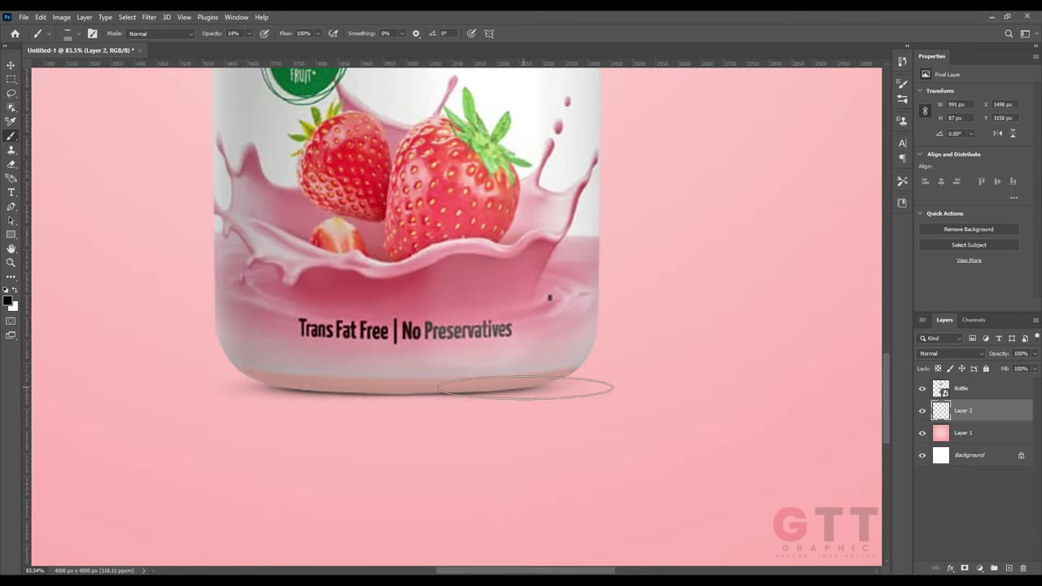
pyautogui.scroll(-5, 361, 397)
pyautogui.press(']')
pyautogui.press(']')
pyautogui.press(']')
pyautogui.press('0')
pyautogui.press('7')
pyautogui.moveTo(348, 374); pyautogui.dragTo(362, 380)
pyautogui.scroll(-4, 361, 380)
# - Select the bottle together with its shadow layer and move both into position
pyautogui.hotkey('shift', 'alt', ']')
pyautogui.hotkey('ctrl', 't')
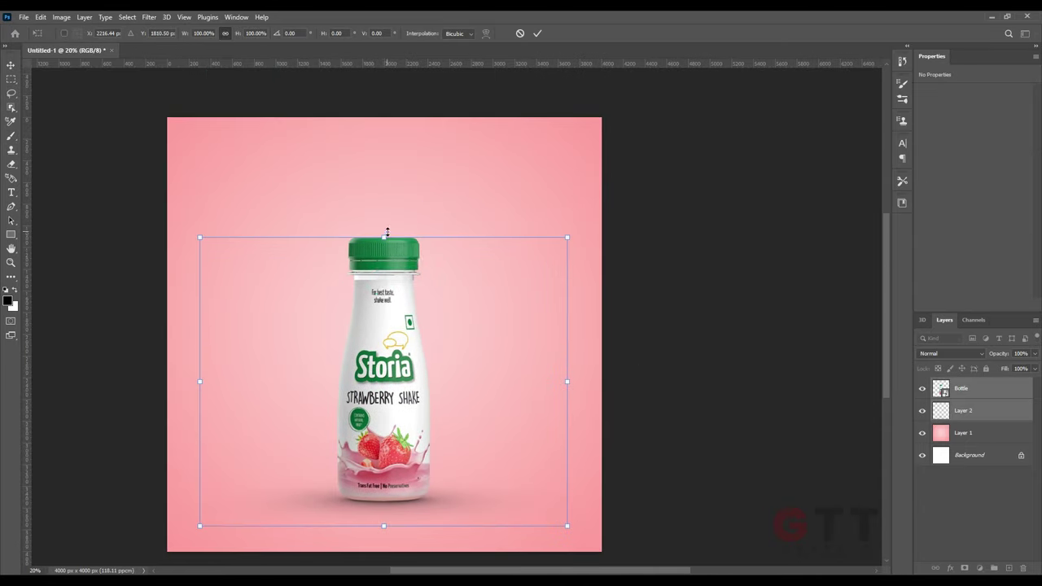
pyautogui.moveTo(430, 320); pyautogui.dragTo(431, 324)
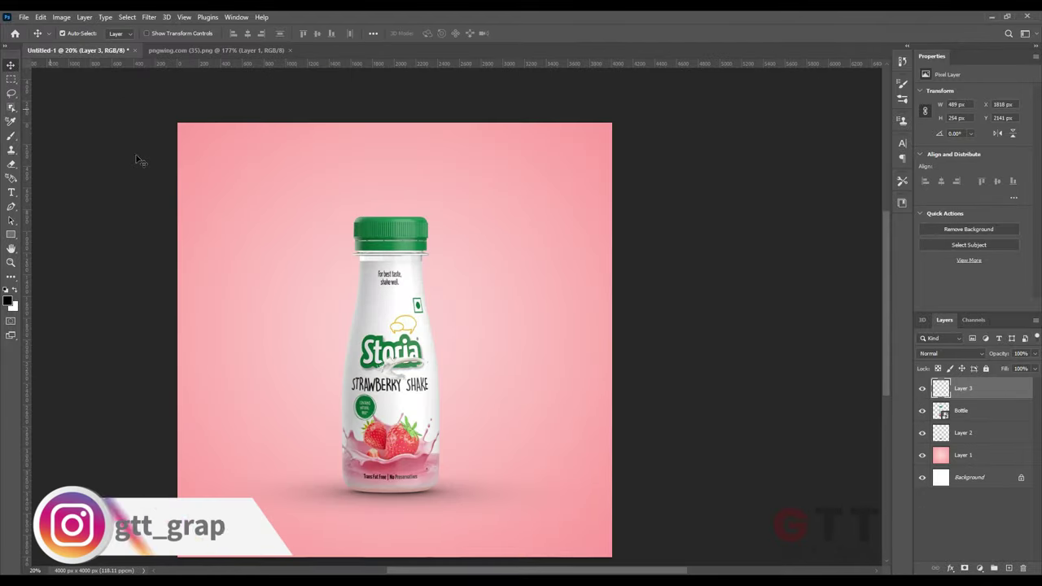
# - Convert splash Layer 3 to a Smart Object, then enlarge and rotate it across the bottle's middle
pyautogui.click(987, 379)
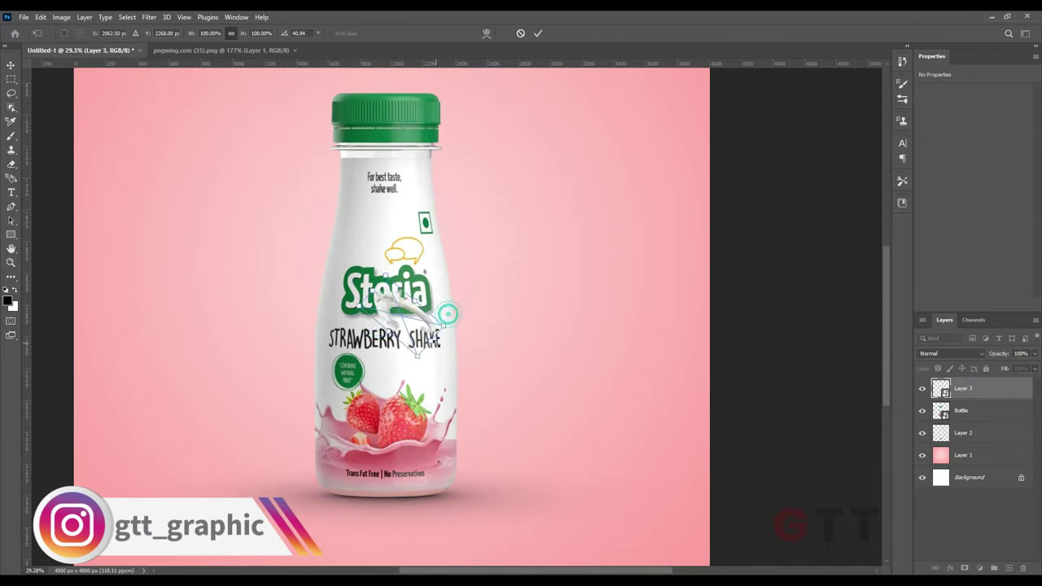
pyautogui.moveTo(447, 314); pyautogui.dragTo(516, 377)
pyautogui.moveTo(450, 316); pyautogui.dragTo(454, 335)
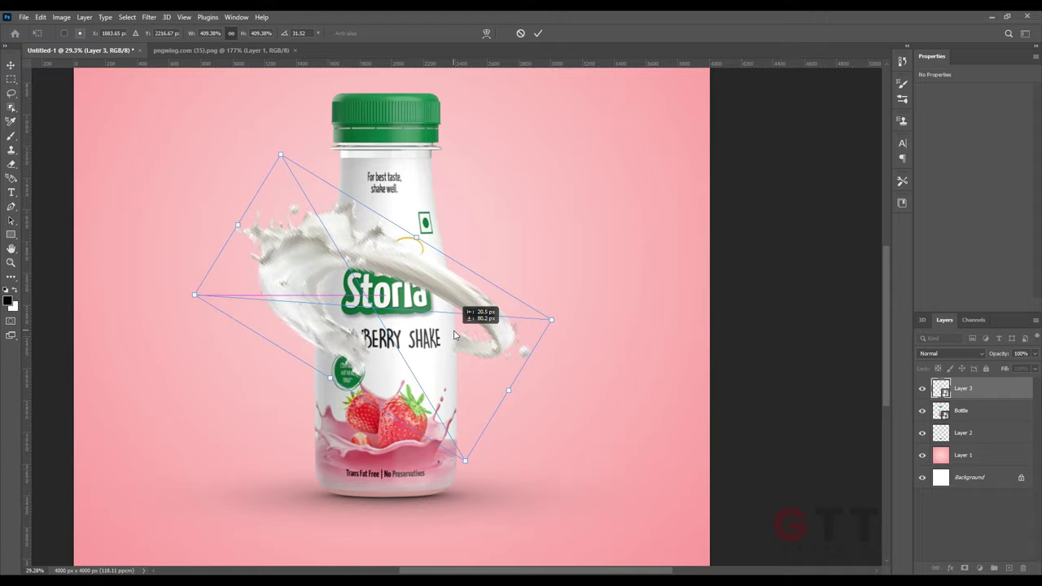
pyautogui.scroll(3, 455, 335)
pyautogui.moveTo(611, 342)
pyautogui.mouseDown()
pyautogui.moveTo(554, 329)
pyautogui.moveTo(545, 338)
pyautogui.mouseUp()
pyautogui.press('Return')
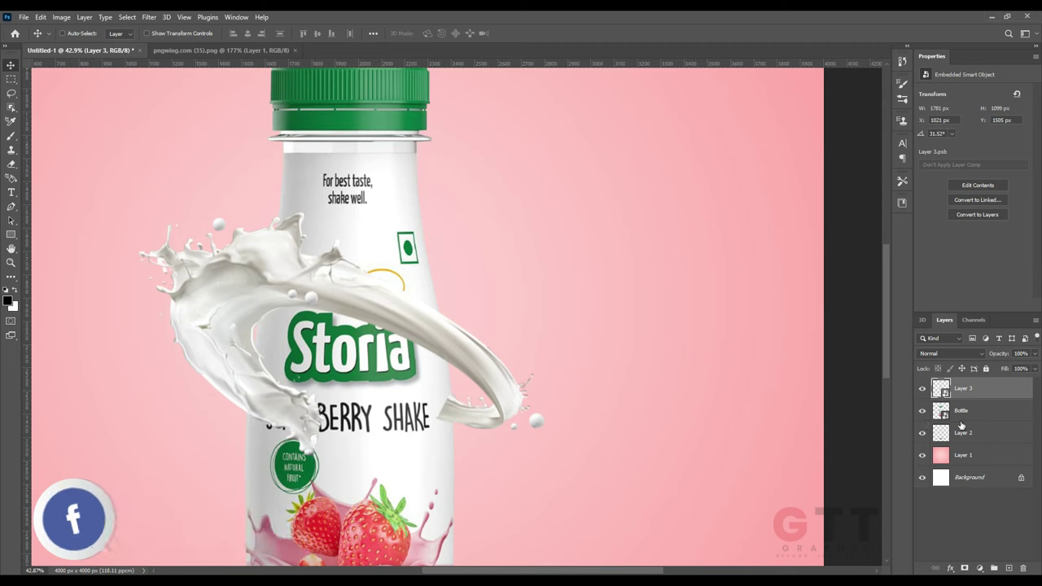
# - Mask the splash using the bottle's outline, painting black to hide the part behind the bottle
pyautogui.click(965, 568)
pyautogui.keyDown('ctrl'); pyautogui.click(940, 410); pyautogui.keyUp('ctrl')
pyautogui.scroll(2, 459, 393)
pyautogui.scroll(-1, 459, 394)
pyautogui.press('b')
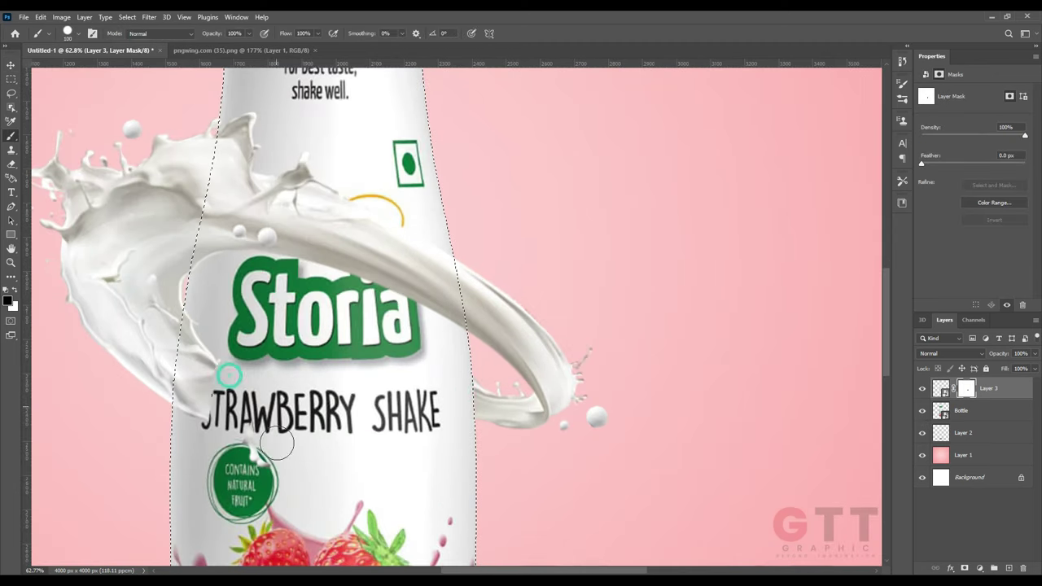
pyautogui.hotkey('ctrl', 'd')
pyautogui.scroll(-3, 187, 446)
pyautogui.scroll(-1, 187, 446)
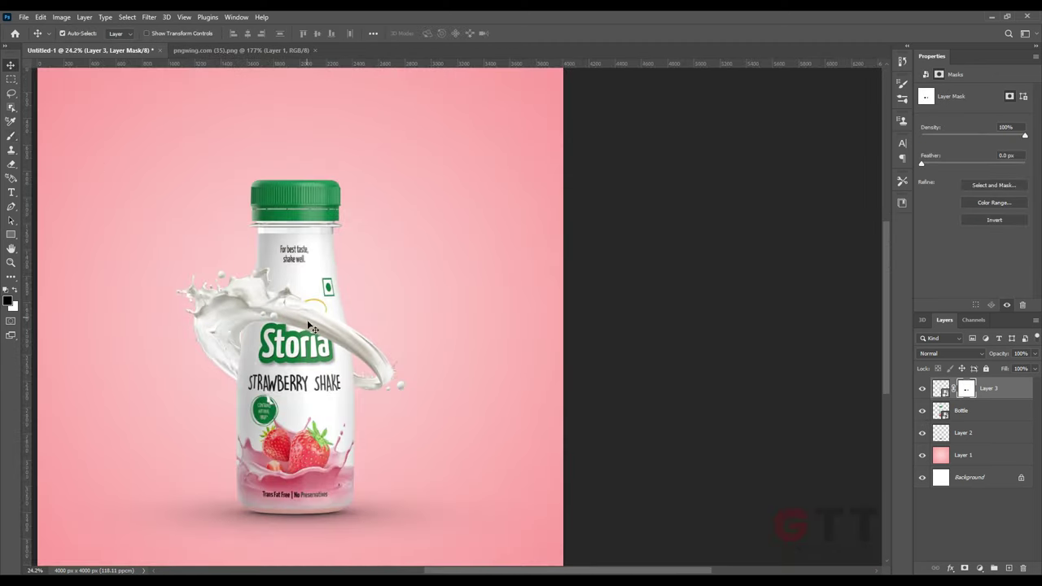
pyautogui.moveTo(312, 327); pyautogui.dragTo(299, 328)
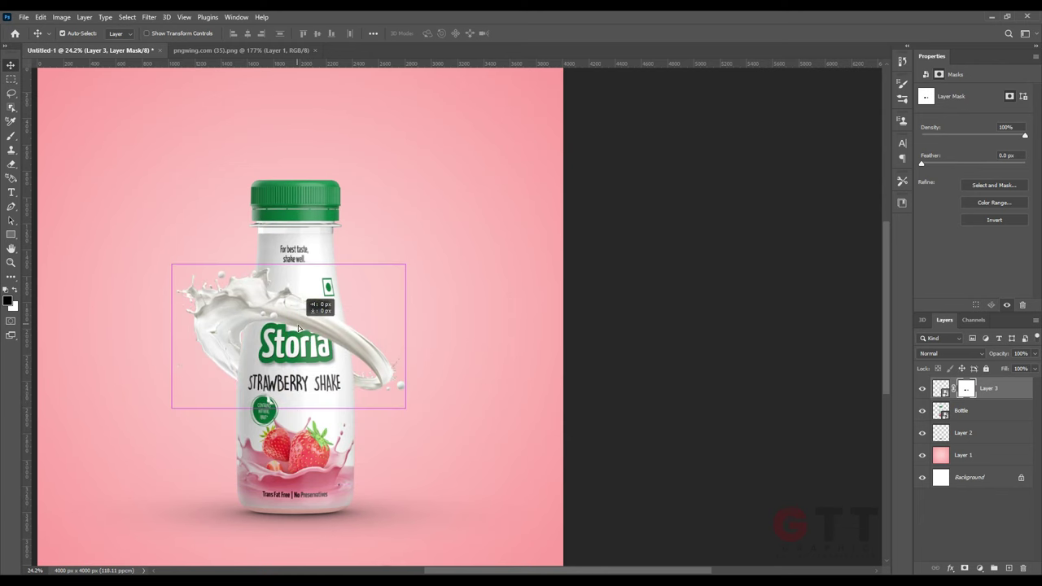
# - Lasso a small splash piece from the splash source image and drag it into Untitled-1
pyautogui.scroll(3, 230, 376)
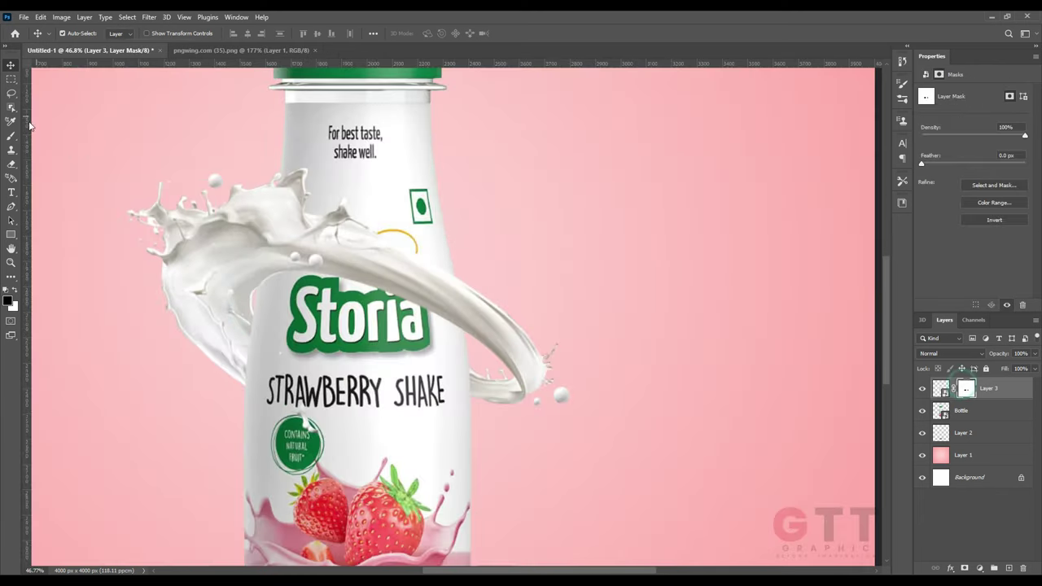
pyautogui.scroll(-3, 293, 348)
pyautogui.press('v')
pyautogui.click(188, 50)
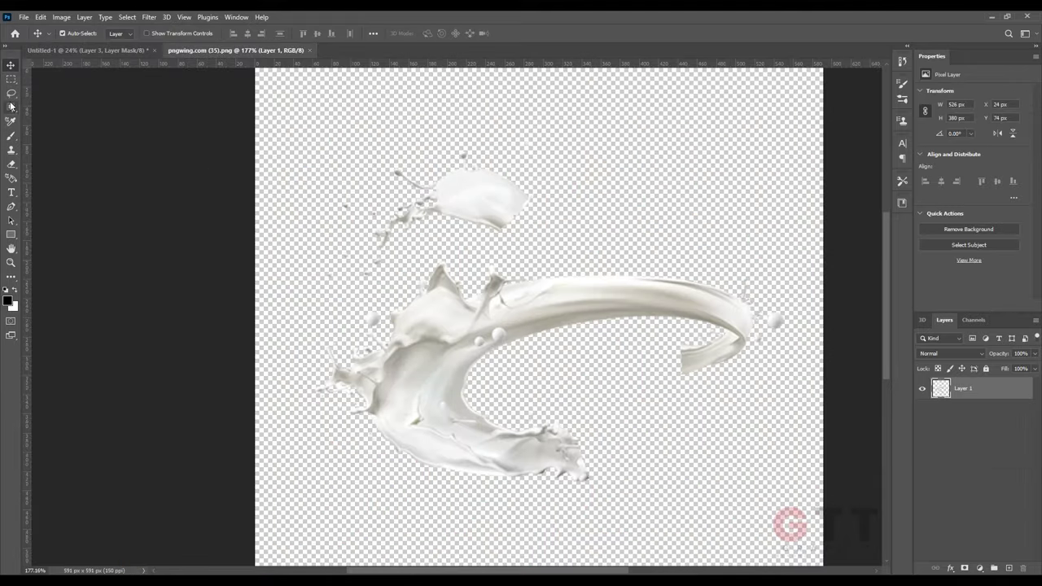
pyautogui.click(11, 92)
pyautogui.scroll(1, 350, 284)
pyautogui.moveTo(355, 289); pyautogui.dragTo(446, 249)
pyautogui.moveTo(331, 284); pyautogui.dragTo(355, 289)
pyautogui.moveTo(489, 163); pyautogui.dragTo(130, 72)
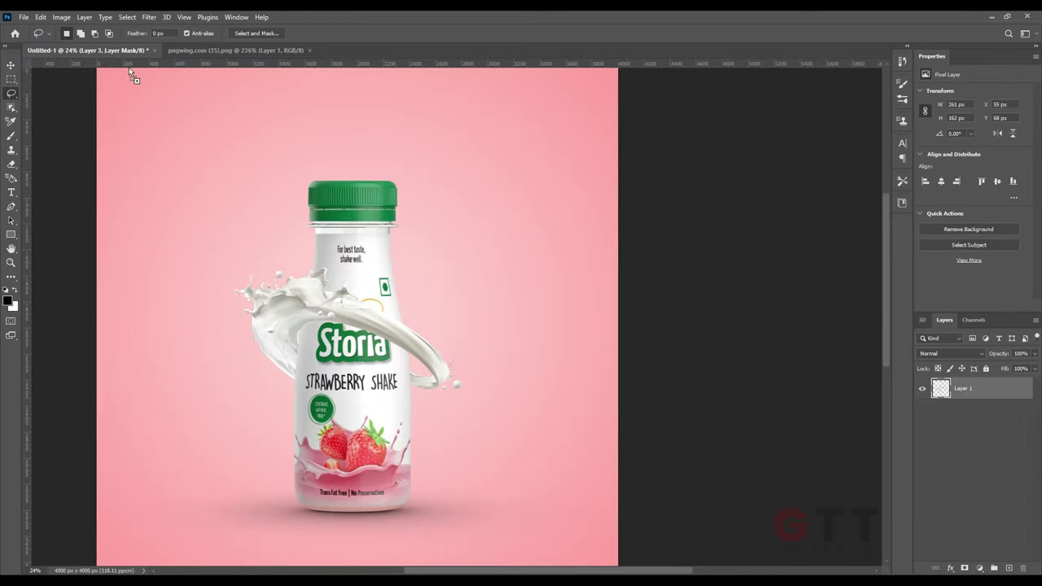
# - Scale and rotate the splash piece beside the cap, placing its layer beneath the bottle
pyautogui.scroll(3, 324, 330)
pyautogui.moveTo(309, 309); pyautogui.dragTo(324, 331)
pyautogui.hotkey('ctrl', 't')
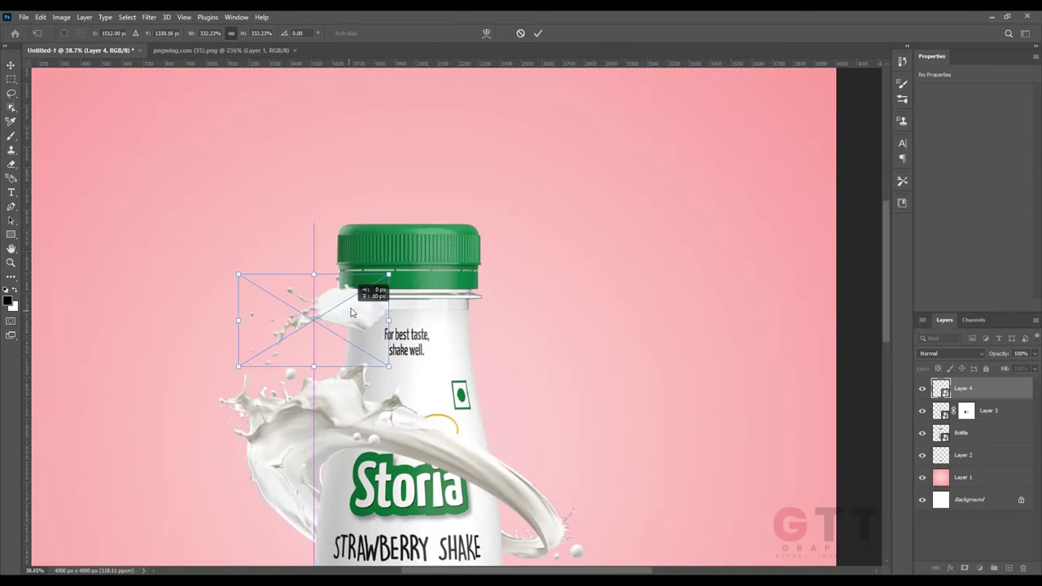
pyautogui.moveTo(963, 388); pyautogui.dragTo(963, 444)
pyautogui.moveTo(352, 313); pyautogui.dragTo(372, 277)
pyautogui.press('Return')
pyautogui.scroll(-3, 363, 333)
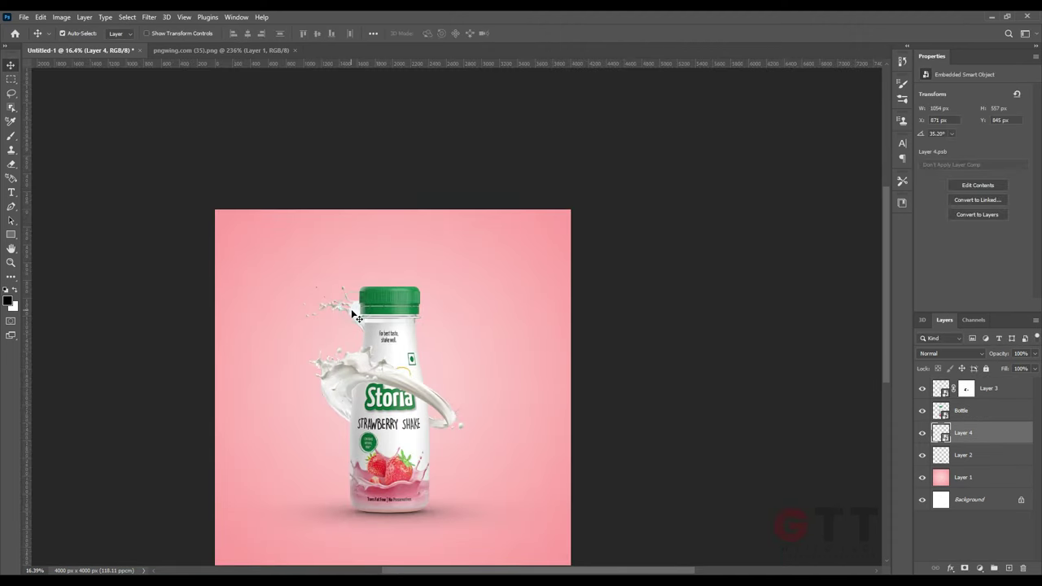
pyautogui.moveTo(350, 318); pyautogui.dragTo(351, 318)
# - Drag the pngwing.com (28) splash from Explorer into the ad above the wrapped splash layer
pyautogui.scroll(3, 247, 346)
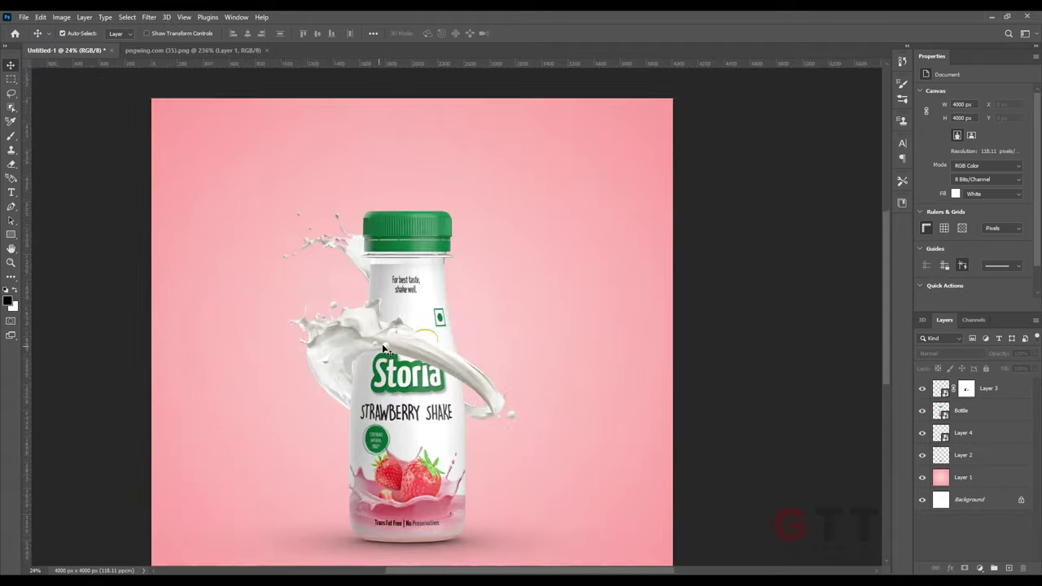
pyautogui.click(977, 388)
pyautogui.scroll(2, 488, 337)
pyautogui.scroll(-3, 488, 337)
pyautogui.hotkey('alt', 'Tab')
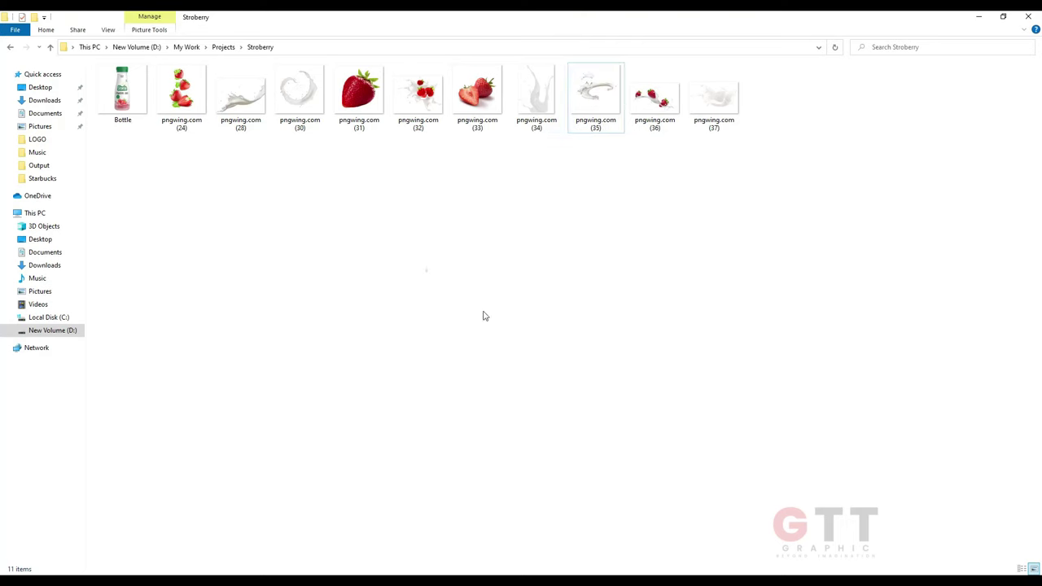
pyautogui.moveTo(241, 90)
pyautogui.mouseDown()
pyautogui.moveTo(412, 529)
pyautogui.moveTo(407, 326)
pyautogui.mouseUp()
# - Rotate the pngwing.com (28) splash about 130° and move it up behind the bottle
pyautogui.press('Return')
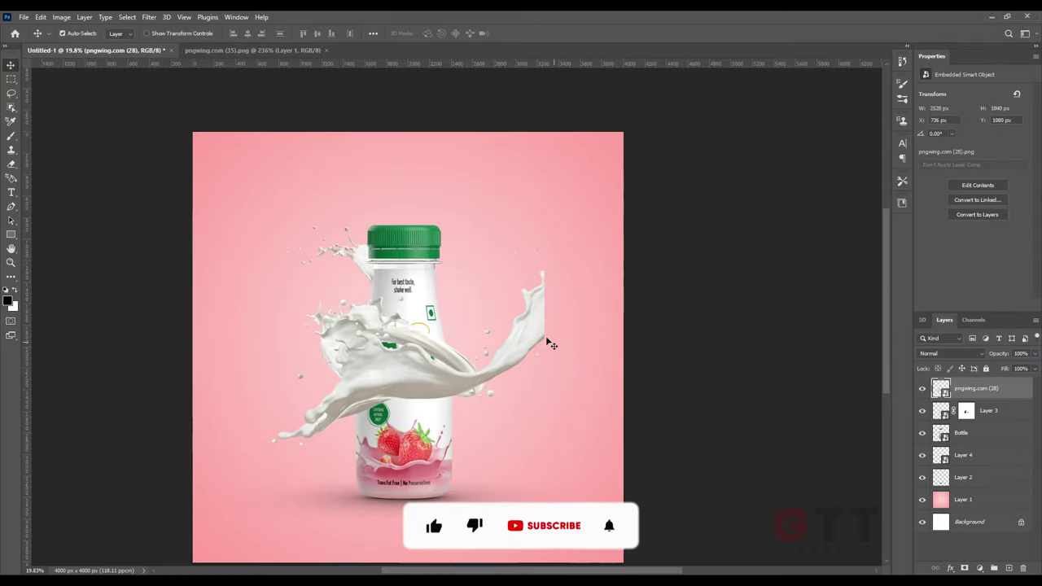
pyautogui.moveTo(968, 388); pyautogui.dragTo(969, 456)
pyautogui.hotkey('ctrl', 't')
pyautogui.moveTo(553, 337)
pyautogui.mouseDown()
pyautogui.moveTo(587, 309)
pyautogui.moveTo(530, 318)
pyautogui.mouseUp()
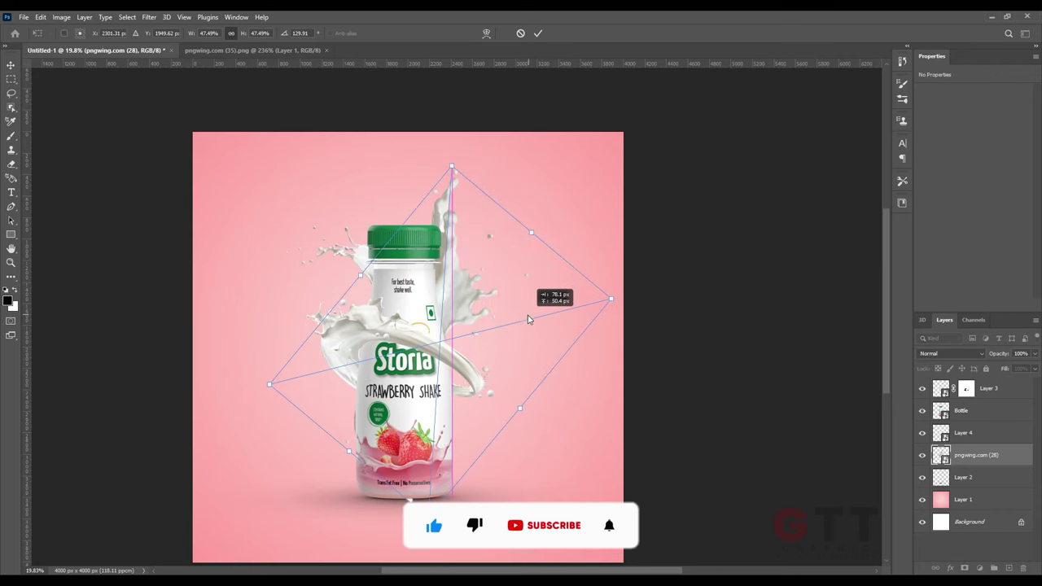
pyautogui.press('Return')
pyautogui.moveTo(417, 299); pyautogui.dragTo(446, 310)
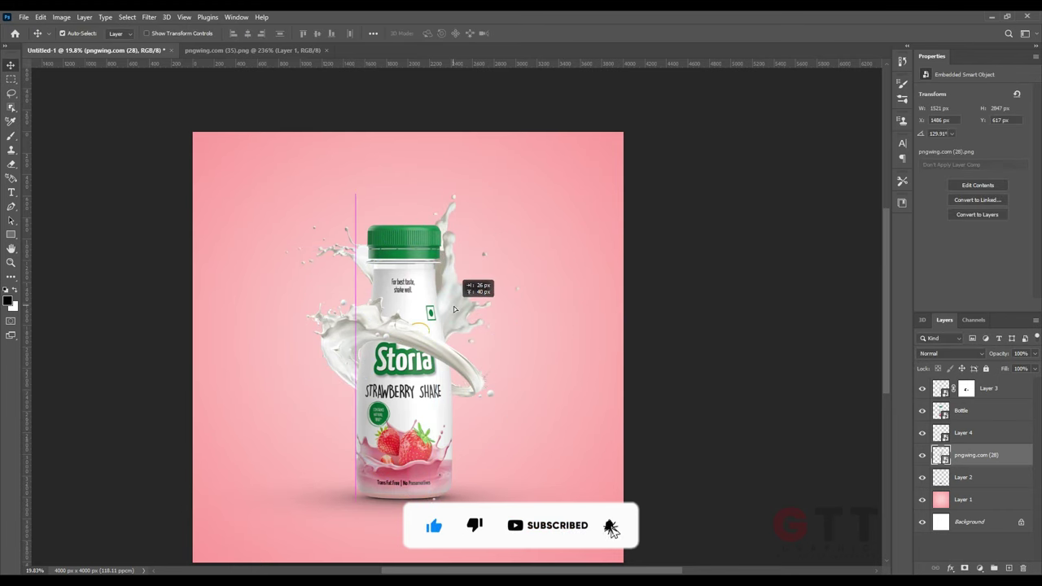
# - Bring in pngwing.com (30), scale it to about 45% and rotate it around the bottle
pyautogui.hotkey('alt', 'Tab')
pyautogui.moveTo(302, 93)
pyautogui.mouseDown()
pyautogui.moveTo(360, 547)
pyautogui.moveTo(414, 248)
pyautogui.mouseUp()
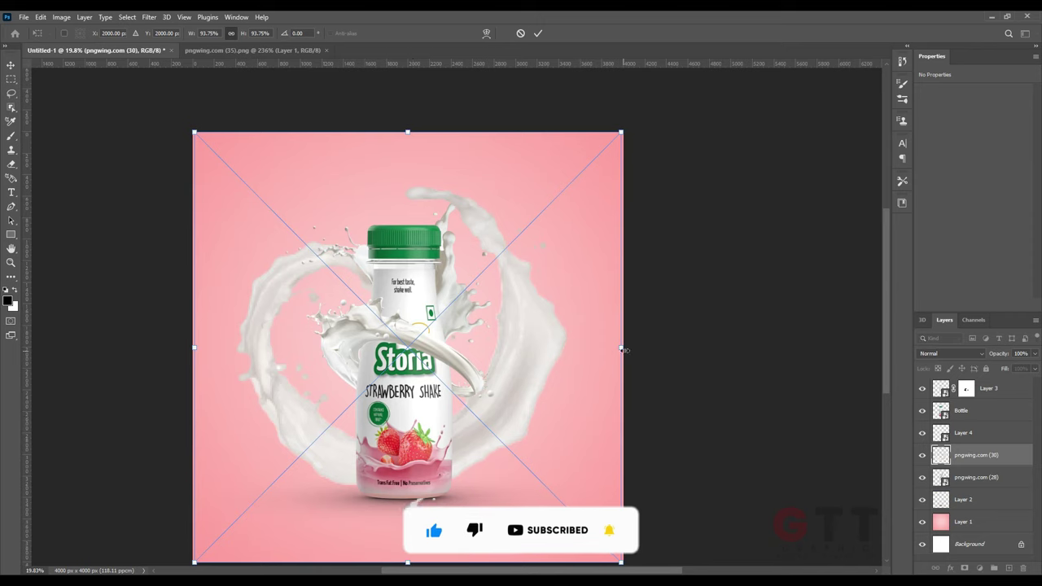
pyautogui.moveTo(554, 215); pyautogui.dragTo(488, 272)
pyautogui.moveTo(504, 365)
pyautogui.mouseDown()
pyautogui.moveTo(483, 348)
pyautogui.moveTo(494, 361)
pyautogui.moveTo(480, 381)
pyautogui.mouseUp()
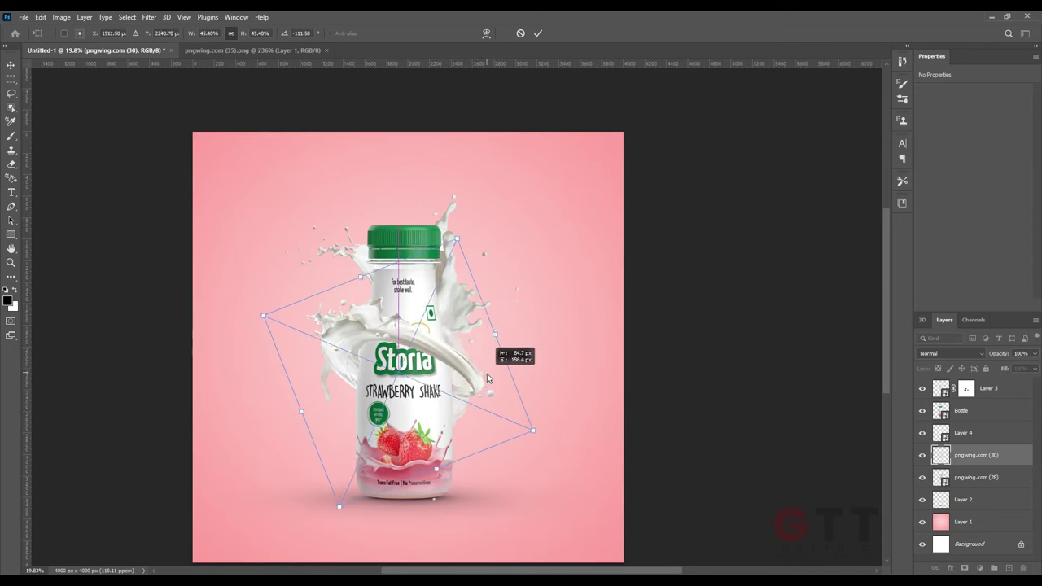
pyautogui.press('Return')
pyautogui.scroll(2, 218, 239)
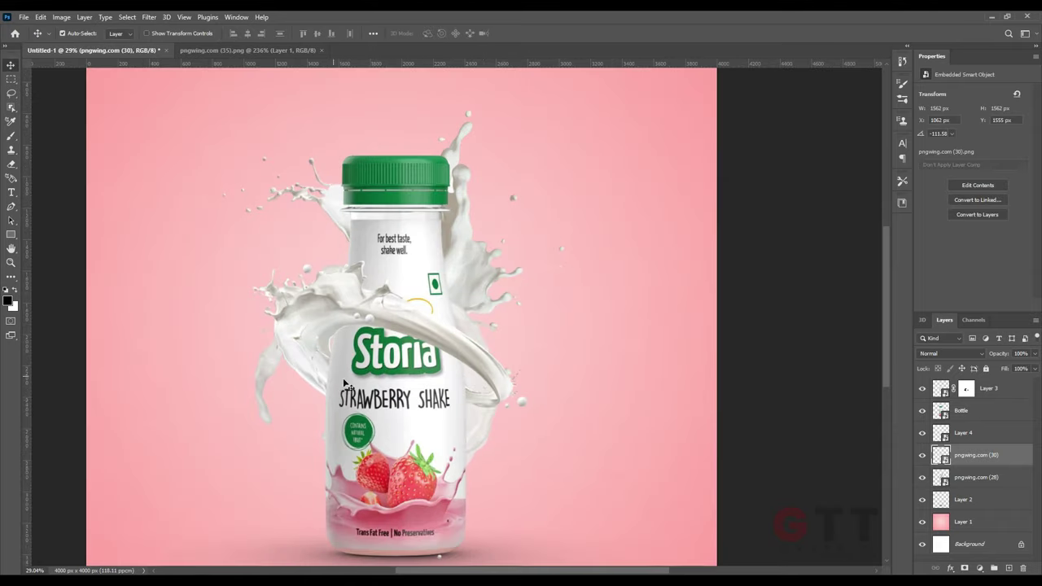
pyautogui.scroll(-3, 219, 238)
pyautogui.scroll(1, 218, 238)
pyautogui.scroll(3, 383, 350)
# - Nudge the wrapped splash, add an empty layer above the bottle and choose a soft brush
pyautogui.moveTo(429, 348); pyautogui.dragTo(430, 348)
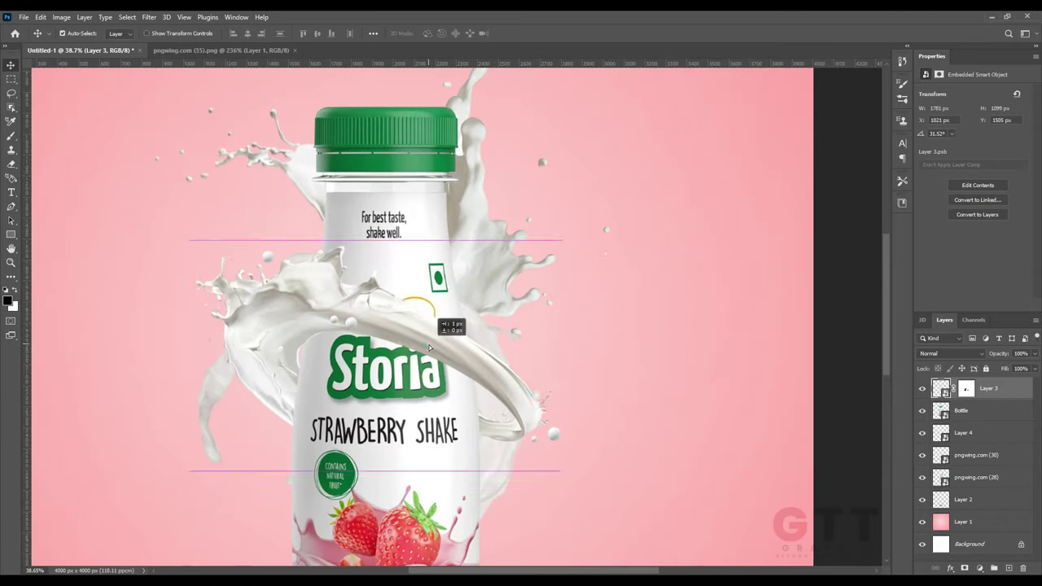
pyautogui.click(942, 413)
pyautogui.click(1009, 569)
pyautogui.press('b')
pyautogui.scroll(1, 390, 337)
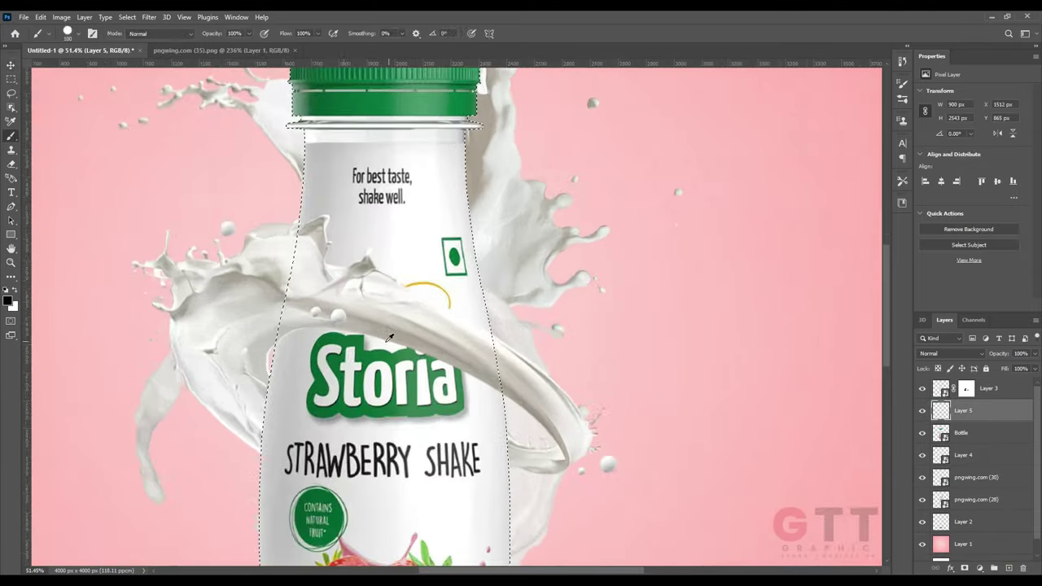
pyautogui.hotkey('ctrl', 'z')
pyautogui.click(67, 33)
pyautogui.click(281, 35)
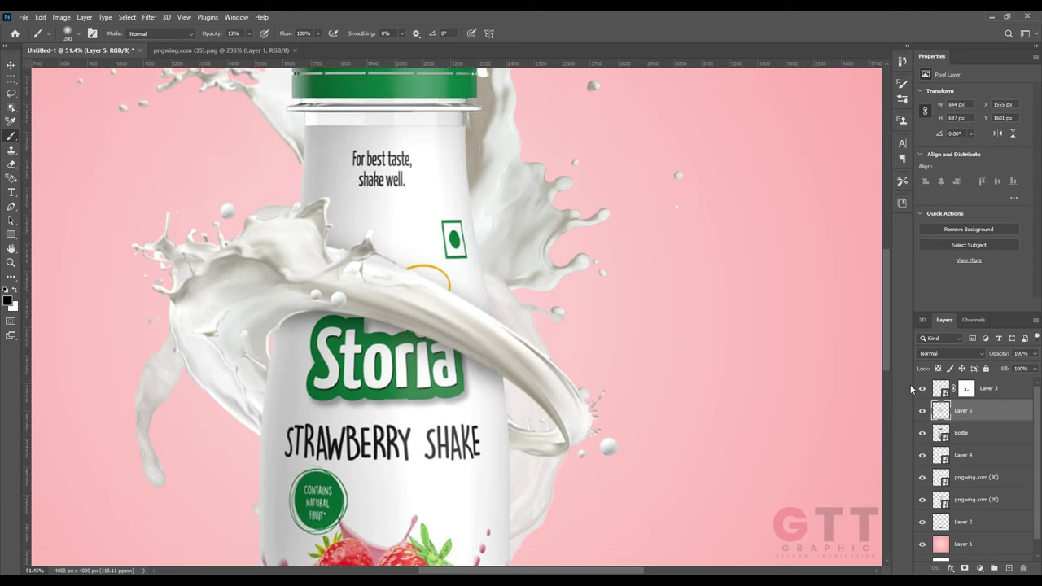
# - On new Layer 6, paint 13% shading inside the Layer 3 swirl selection, then mask and brush it
pyautogui.click(970, 396)
pyautogui.hotkey('ctrl', 'shift', 'alt', 'n')
pyautogui.scroll(2, 521, 446)
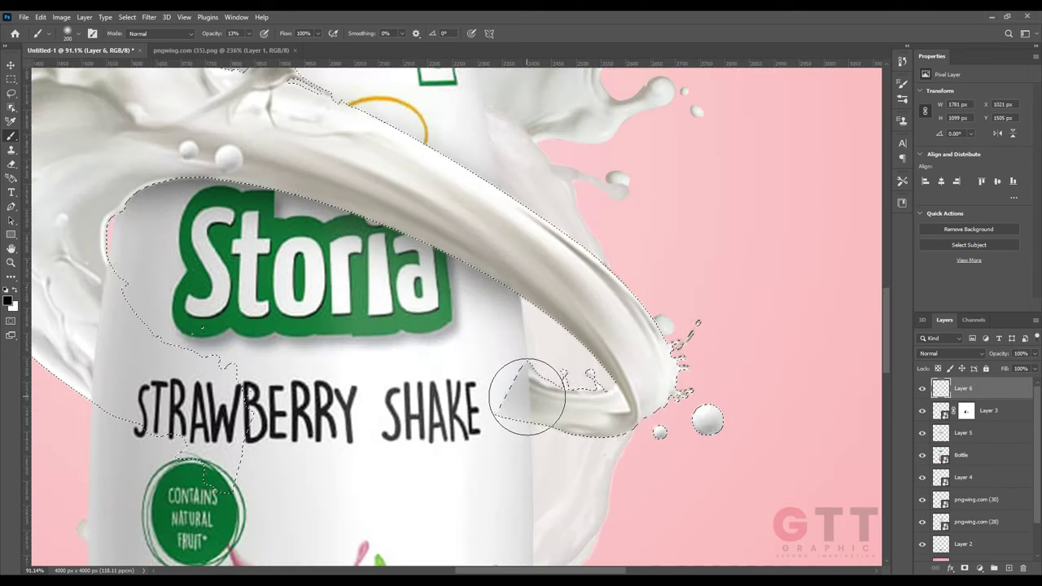
pyautogui.scroll(1, 521, 443)
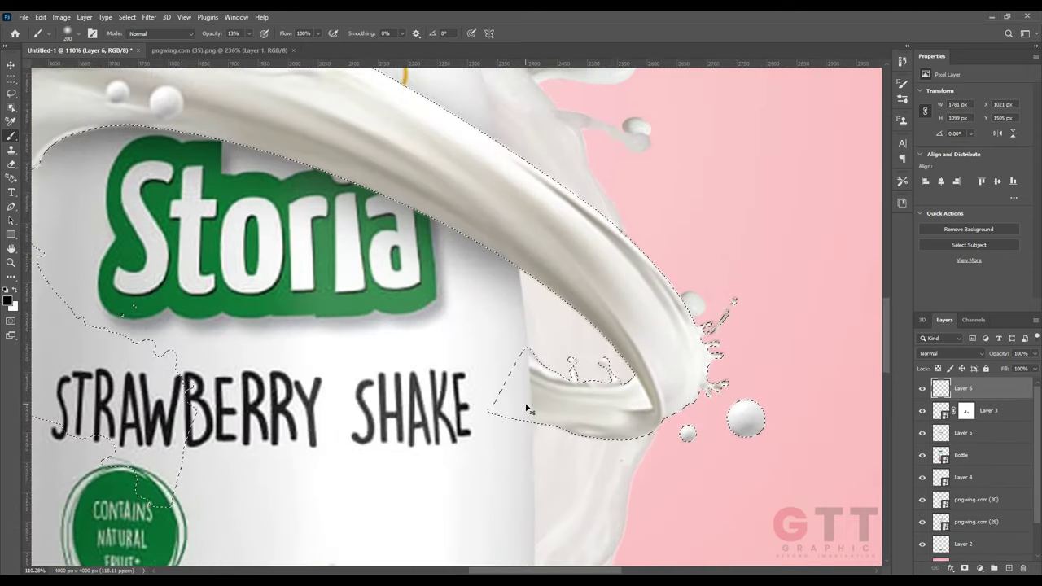
pyautogui.scroll(-2, 500, 407)
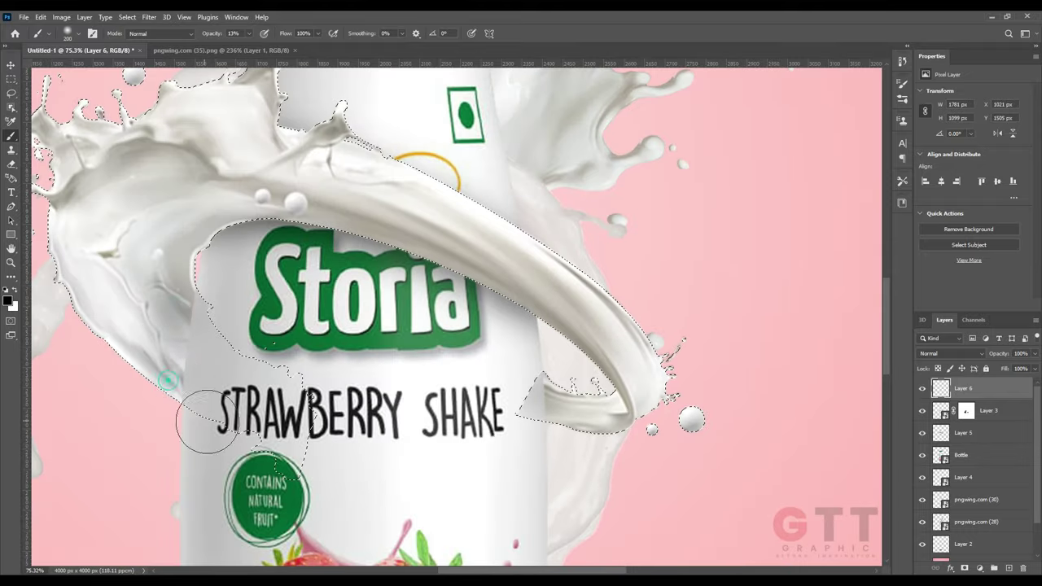
pyautogui.press('v')
pyautogui.click(964, 568)
pyautogui.press('b')
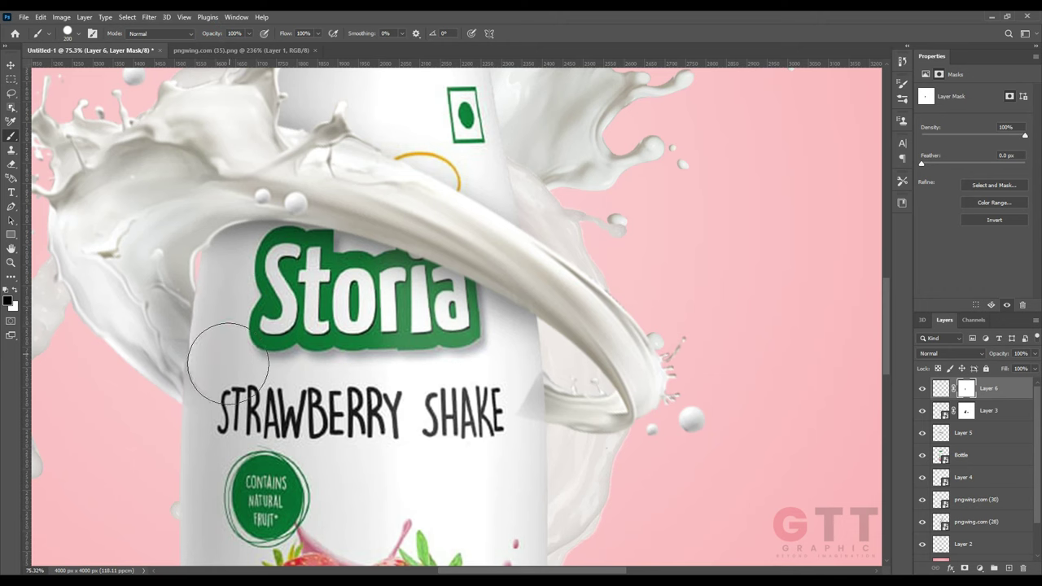
pyautogui.scroll(-3, 505, 416)
# - On new Layer 7, paint 52% shading within the Layer 4 splash outline by the bottle neck
pyautogui.scroll(-2, 214, 333)
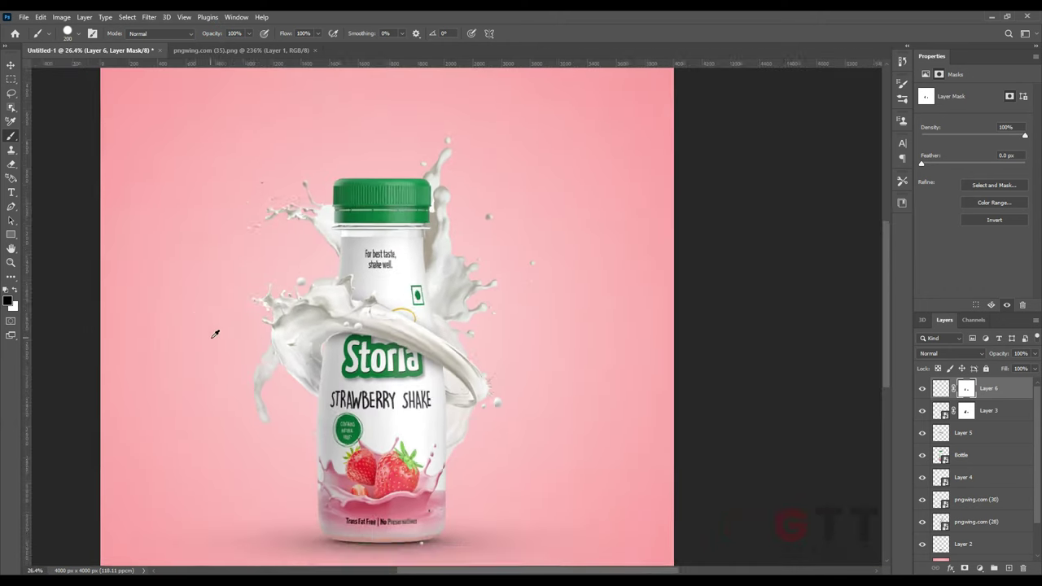
pyautogui.scroll(1, 217, 233)
pyautogui.press('v')
pyautogui.scroll(1, 216, 233)
pyautogui.click(940, 479)
pyautogui.click(1009, 568)
pyautogui.scroll(1, 391, 236)
pyautogui.press('b')
pyautogui.click(68, 34)
pyautogui.moveTo(208, 34); pyautogui.dragTo(198, 38)
pyautogui.write('52')
pyautogui.scroll(2, 334, 196)
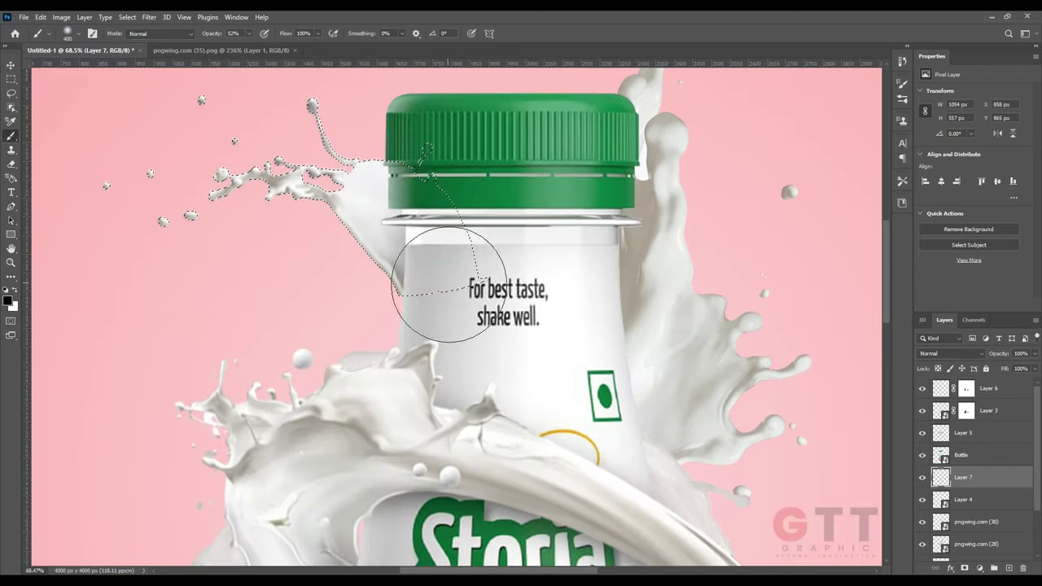
# - On new Layer 8, paint 17% shading along the pngwing.com (28) splash outline
pyautogui.keyDown('shift'); pyautogui.click(963, 499); pyautogui.keyUp('shift')
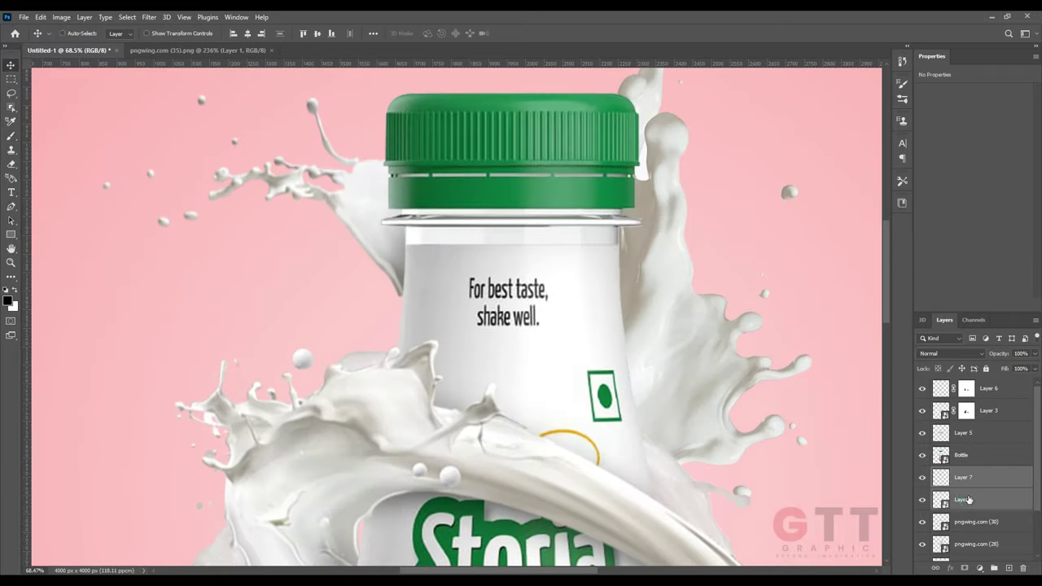
pyautogui.scroll(-1, 480, 275)
pyautogui.scroll(-1, 480, 275)
pyautogui.click(963, 543)
pyautogui.keyDown('ctrl'); pyautogui.click(942, 543); pyautogui.keyUp('ctrl')
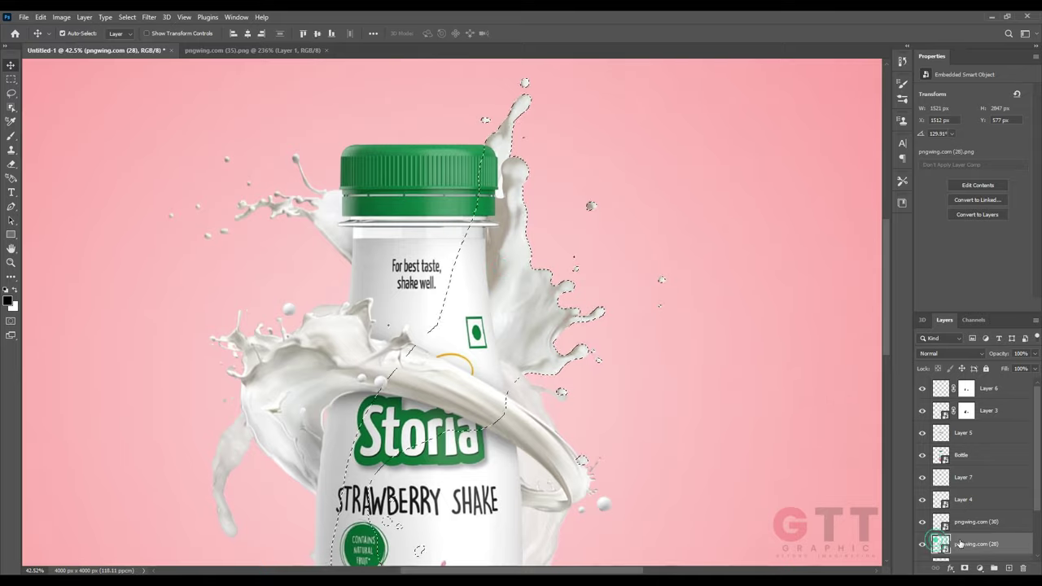
pyautogui.click(1010, 568)
pyautogui.press('b')
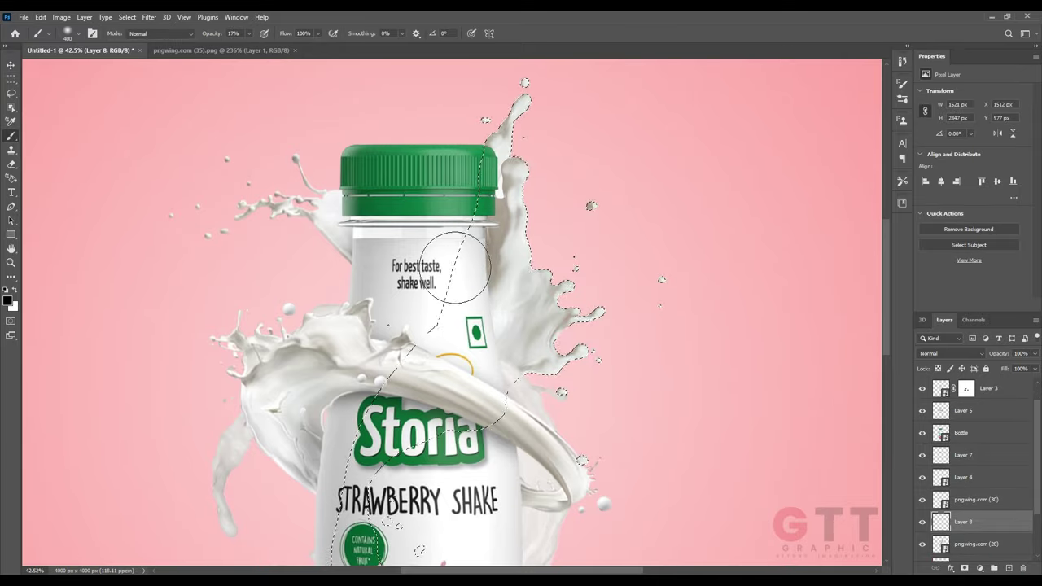
pyautogui.scroll(-1, 513, 386)
pyautogui.scroll(-1, 489, 366)
pyautogui.scroll(-1, 407, 325)
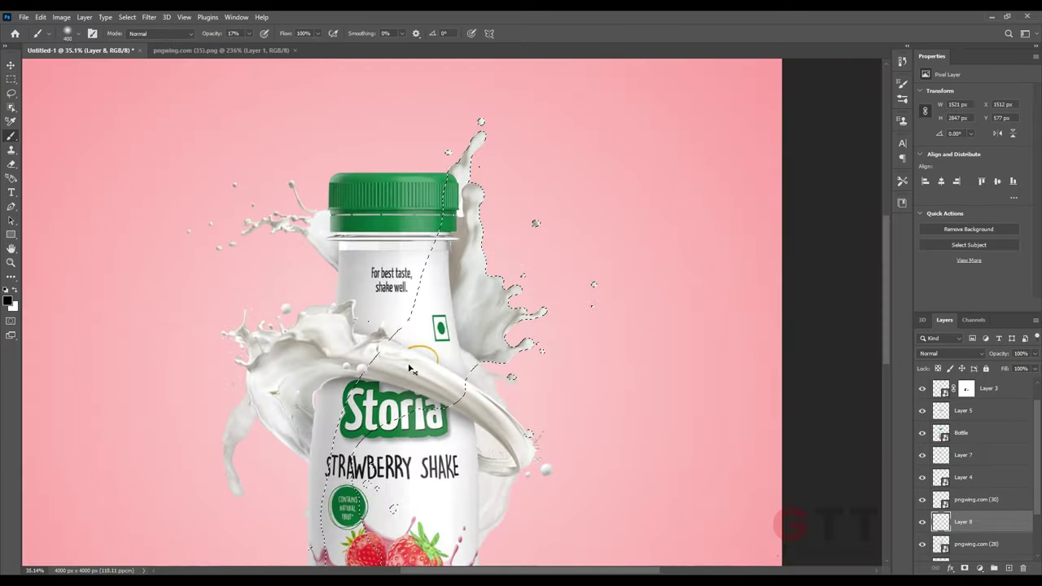
pyautogui.scroll(-1, 312, 292)
pyautogui.press('v')
pyautogui.scroll(1, 513, 356)
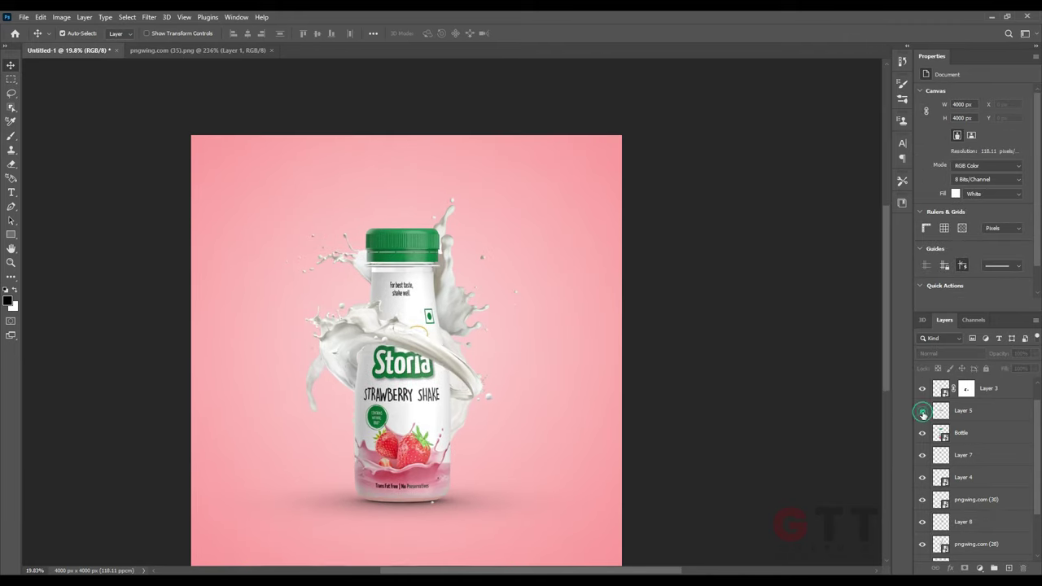
pyautogui.scroll(1, 960, 419)
pyautogui.click(984, 415)
# - Add a pink Color Balance adjustment and clip a copy to the pngwing.com (30) splash
pyautogui.click(979, 568)
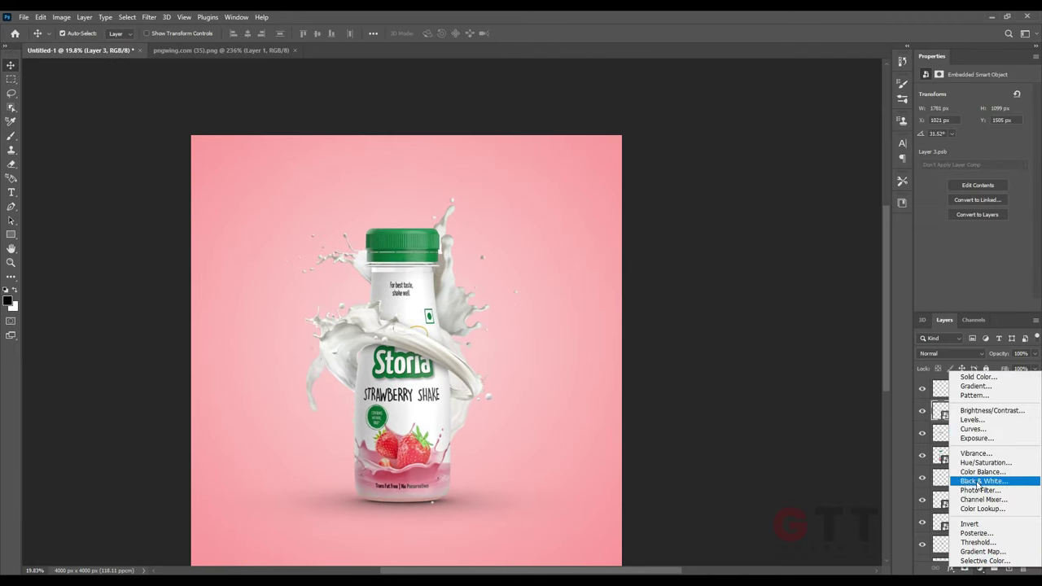
pyautogui.click(977, 472)
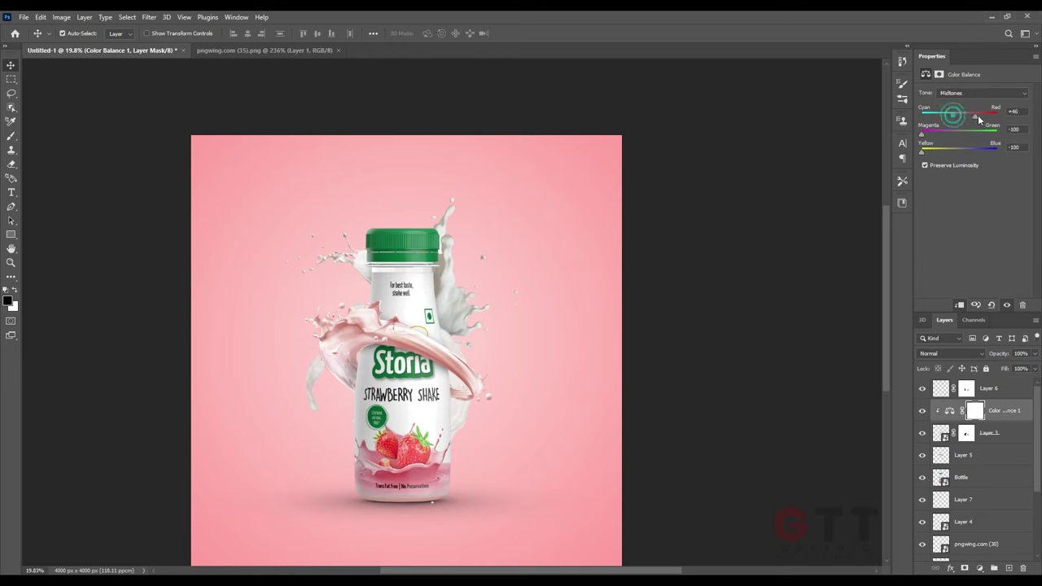
pyautogui.click(1004, 388)
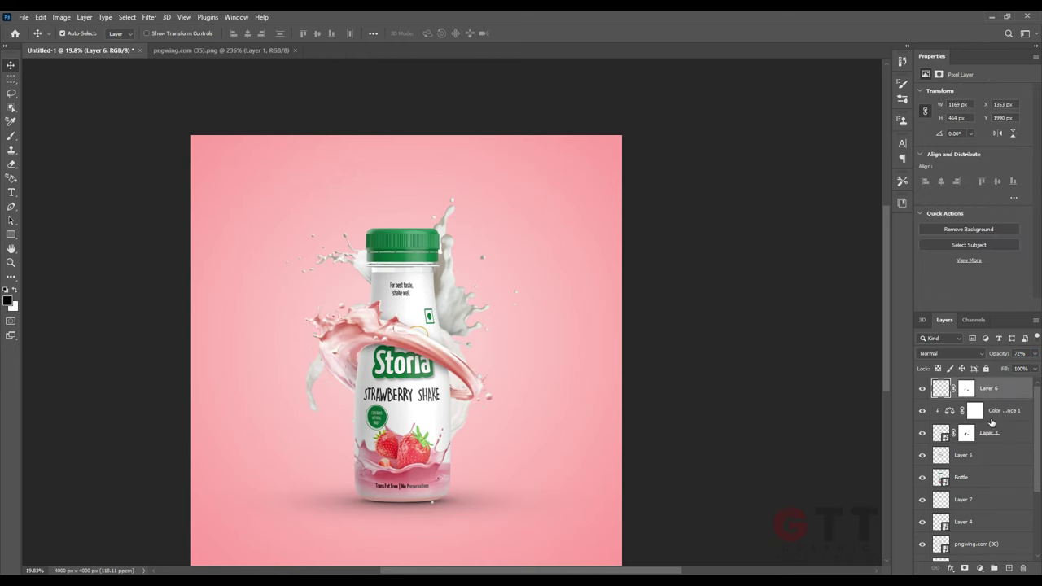
pyautogui.moveTo(991, 415); pyautogui.dragTo(969, 533)
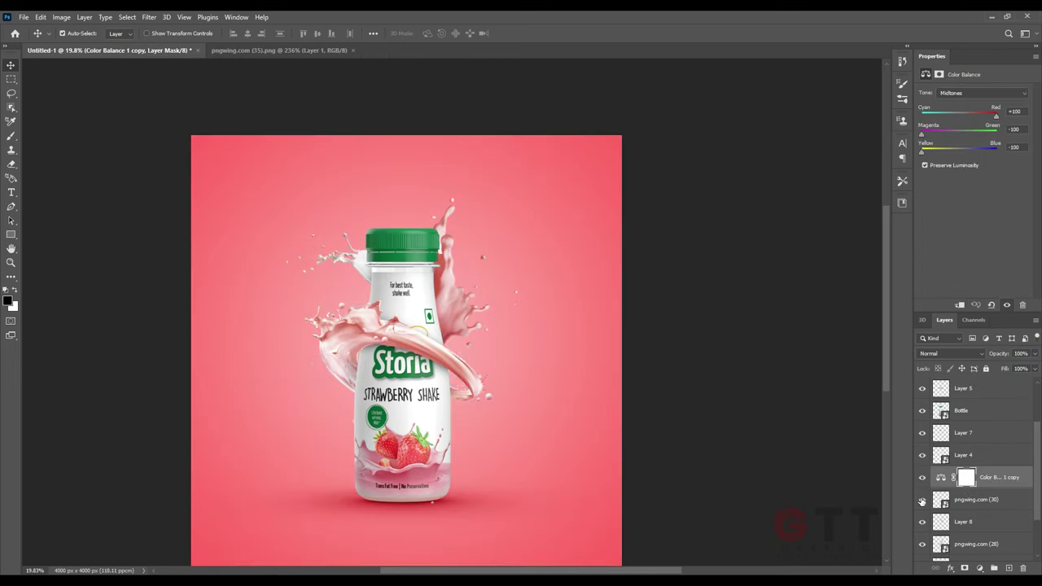
pyautogui.scroll(-1, 946, 493)
pyautogui.click(922, 478)
pyautogui.keyDown('alt'); pyautogui.click(941, 464); pyautogui.keyUp('alt')
# - Clip more pink adjustment copies to the pngwing.com (28) splash and Layer 4
pyautogui.scroll(-1, 937, 488)
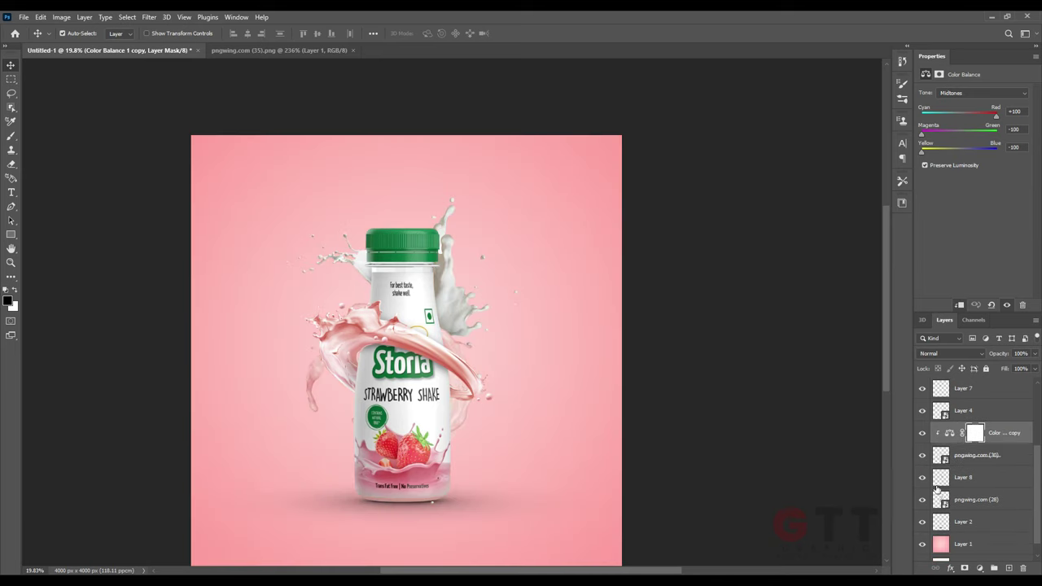
pyautogui.moveTo(1008, 437)
pyautogui.mouseDown()
pyautogui.moveTo(948, 511)
pyautogui.moveTo(1002, 400)
pyautogui.mouseUp()
pyautogui.scroll(-2, 936, 488)
pyautogui.keyDown('alt'); pyautogui.click(928, 474); pyautogui.keyUp('alt')
pyautogui.scroll(2, 944, 456)
pyautogui.keyDown('alt'); pyautogui.click(928, 421); pyautogui.keyUp('alt')
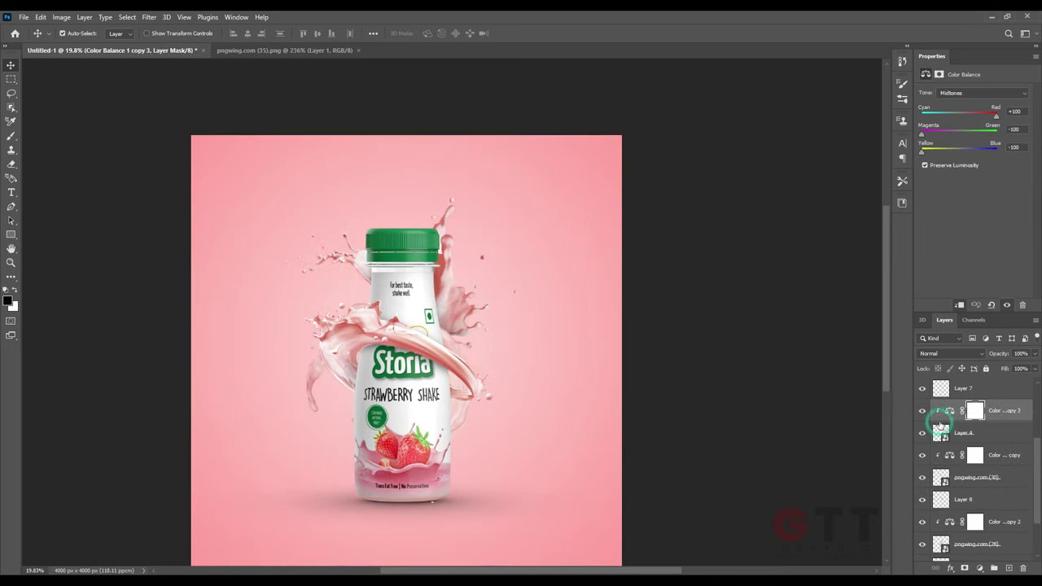
pyautogui.scroll(3, 366, 269)
# - Set the neck shading Layer 7 to Darken blending at 63% opacity
pyautogui.click(961, 389)
pyautogui.click(950, 353)
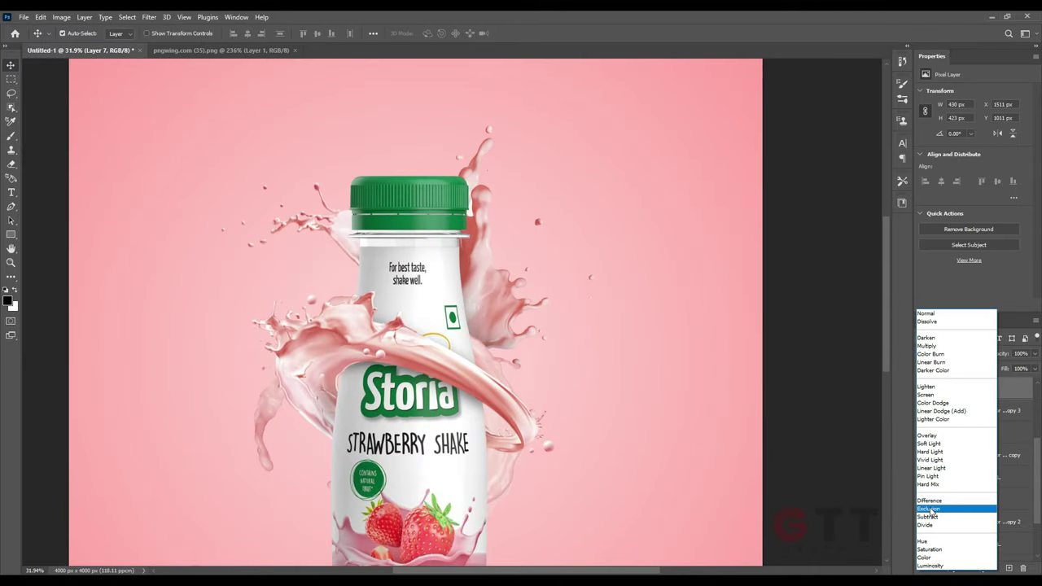
pyautogui.click(938, 340)
pyautogui.moveTo(1006, 353); pyautogui.dragTo(978, 349)
pyautogui.click(797, 330)
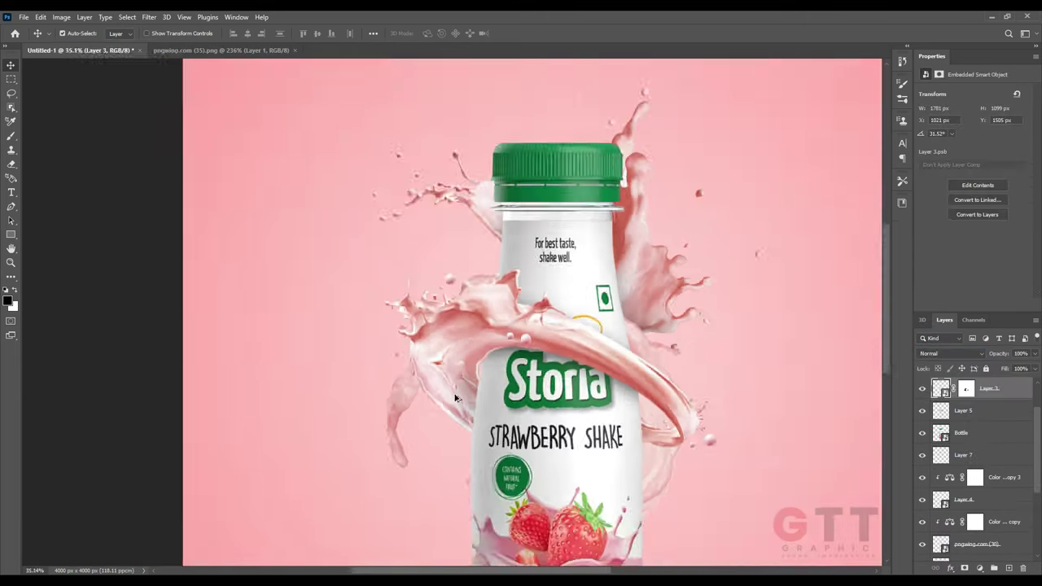
pyautogui.scroll(-3, 324, 363)
pyautogui.scroll(3, 423, 290)
# - Enlarge the upper-left splash slightly and add a pink adjustment copy above background Layer 1
pyautogui.click(358, 293)
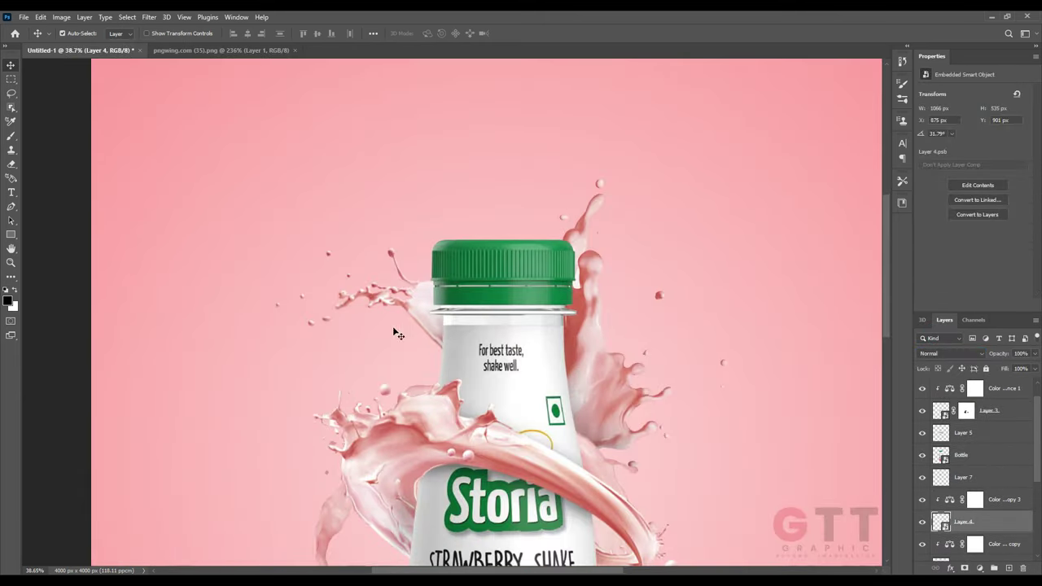
pyautogui.hotkey('ctrl', 't')
pyautogui.moveTo(277, 249); pyautogui.dragTo(274, 234)
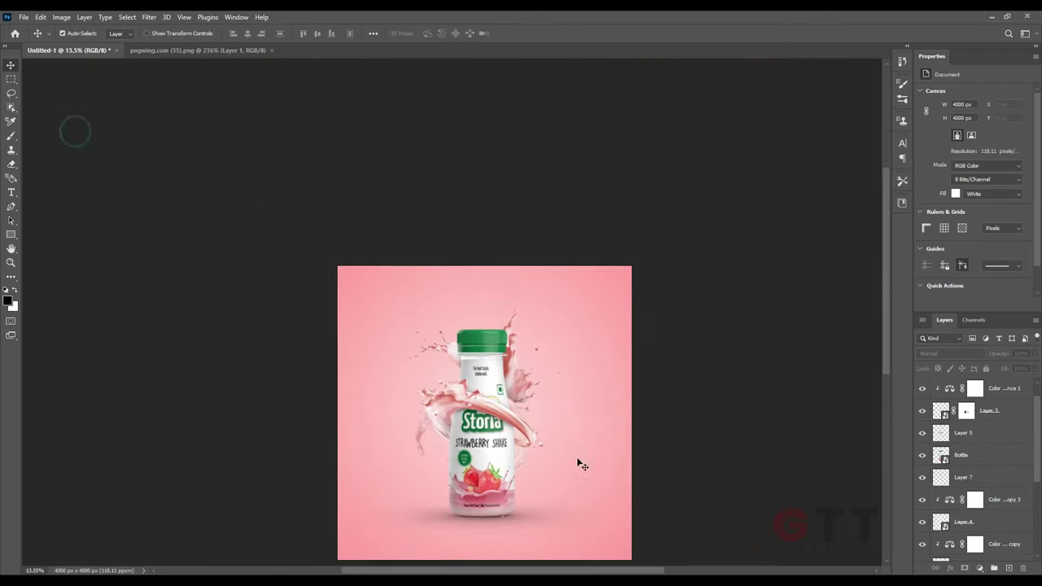
pyautogui.moveTo(1003, 461); pyautogui.dragTo(992, 521)
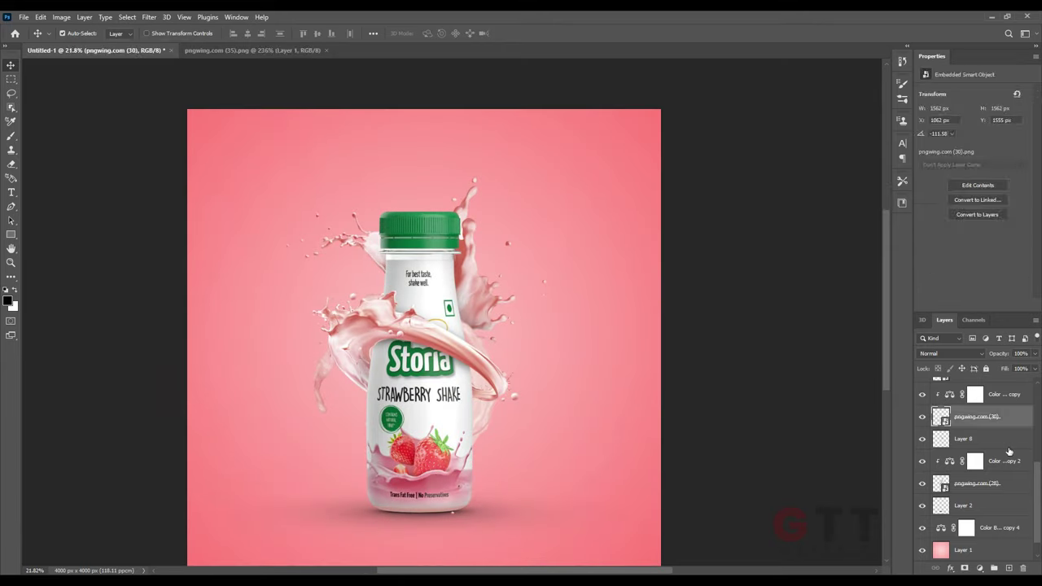
# - Rotate the pngwing.com (30) splash about 15° and nudge it up and to the right
pyautogui.moveTo(486, 329)
pyautogui.mouseDown()
pyautogui.moveTo(482, 367)
pyautogui.moveTo(524, 428)
pyautogui.mouseUp()
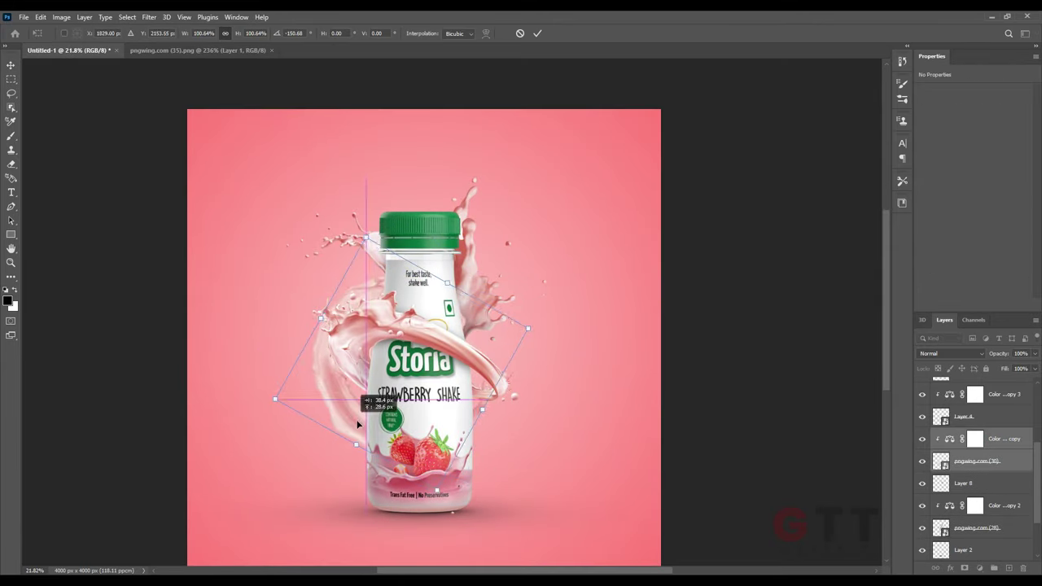
pyautogui.moveTo(439, 441); pyautogui.dragTo(444, 432)
pyautogui.press('Return')
pyautogui.scroll(-2, 240, 339)
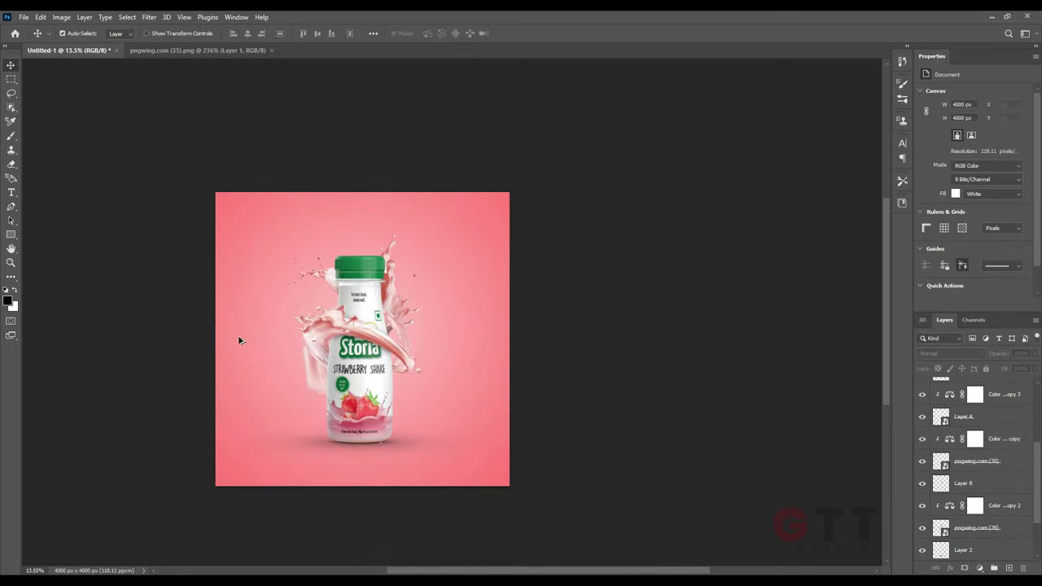
# - Select the whole range of bottle and splash layers and group them with Ctrl+G
pyautogui.scroll(-3, 977, 472)
pyautogui.click(988, 528)
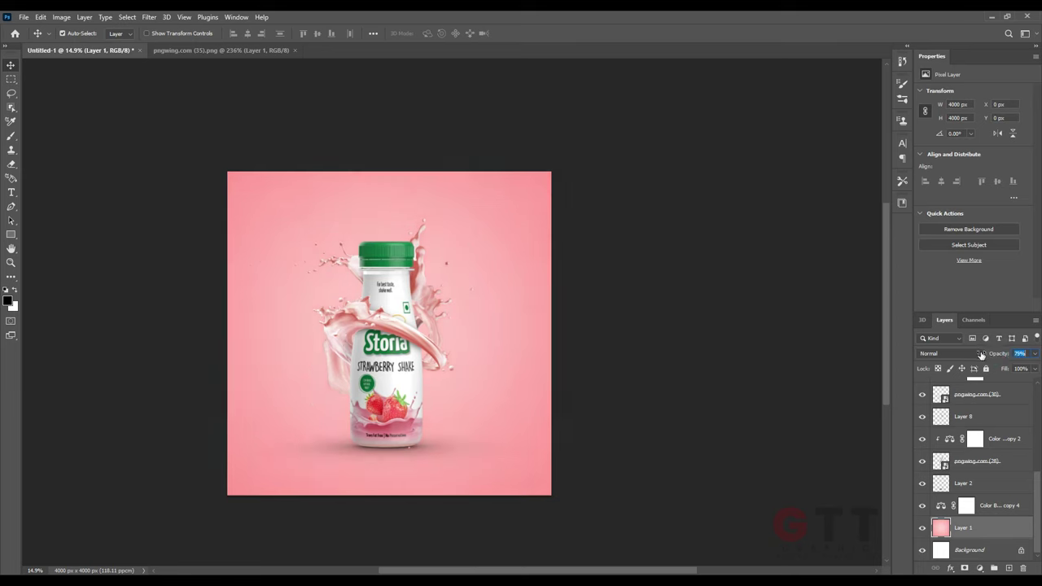
pyautogui.click(690, 400)
pyautogui.scroll(1, 691, 400)
pyautogui.click(366, 432)
pyautogui.scroll(1, 366, 432)
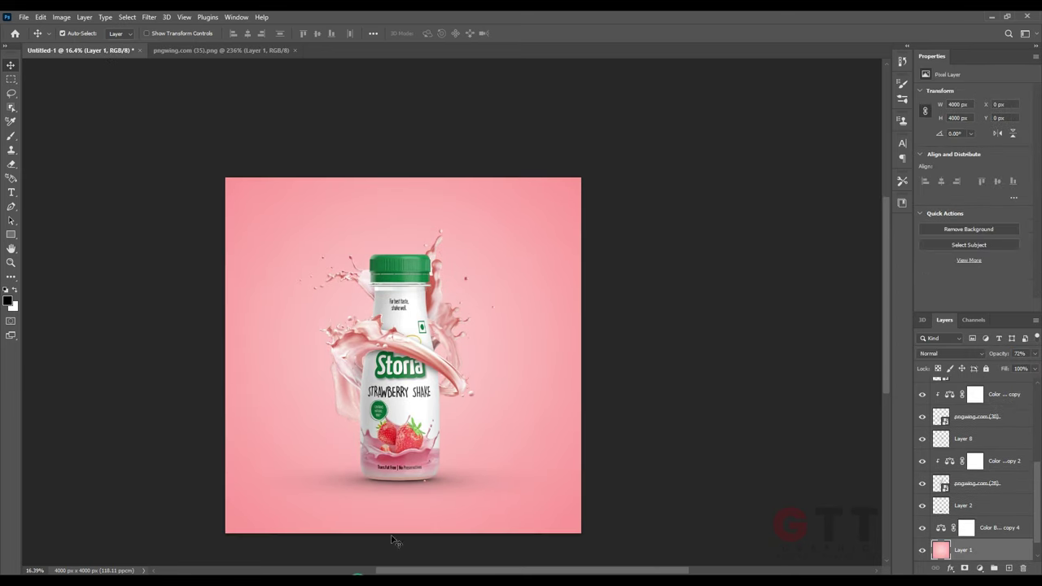
pyautogui.keyDown('shift'); pyautogui.click(991, 509); pyautogui.keyUp('shift')
pyautogui.hotkey('ctrl', 'g')
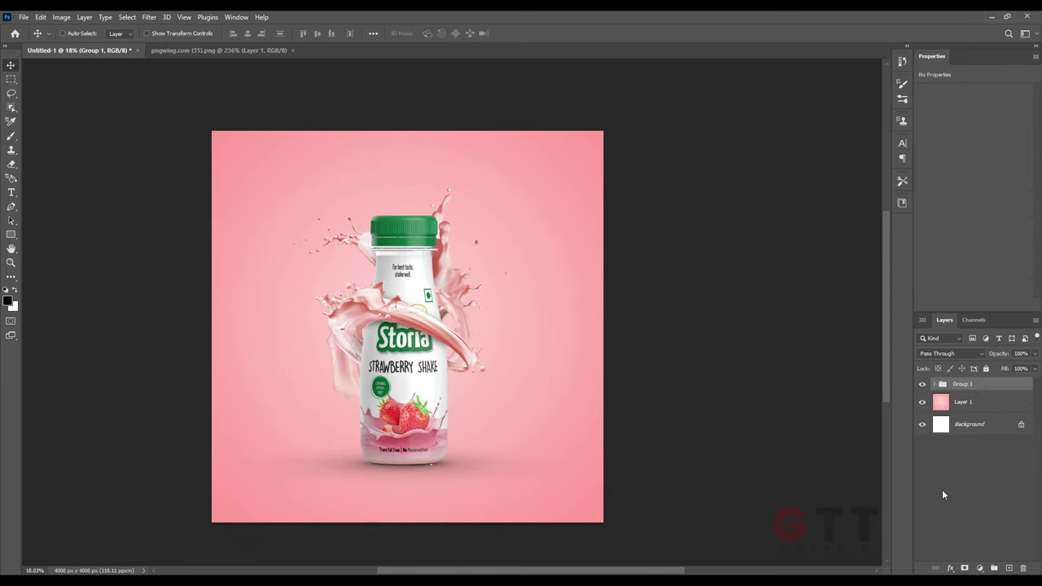
# - Collapse the new group and name it 'product'
pyautogui.scroll(1, 448, 216)
pyautogui.click(931, 381)
pyautogui.scroll(3, 977, 455)
pyautogui.click(933, 384)
pyautogui.write('t')
pyautogui.click(972, 496)
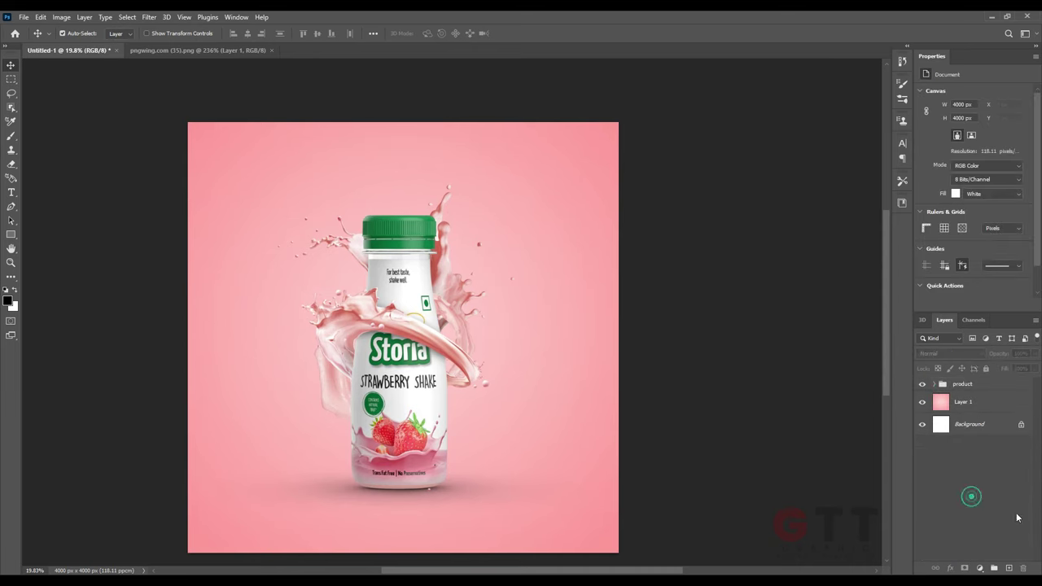
pyautogui.scroll(-1, 646, 391)
pyautogui.click(1008, 384)
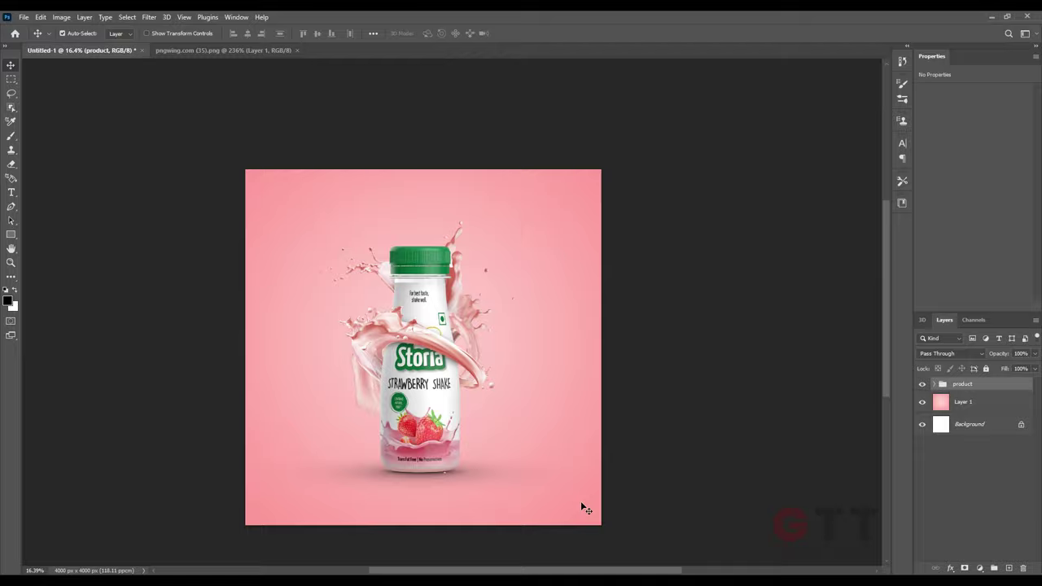
pyautogui.click(321, 574)
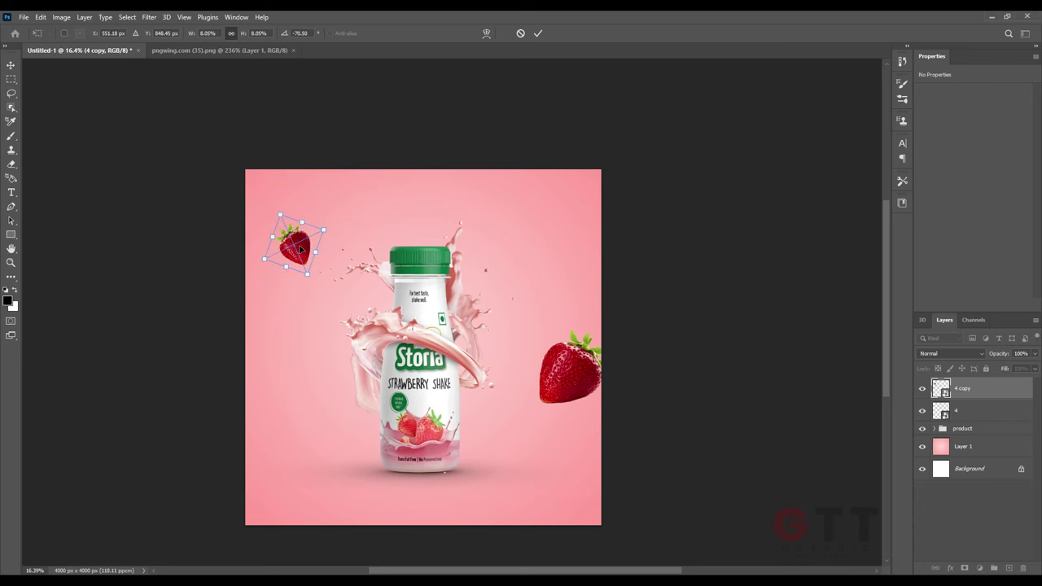
# - Place strawberry copies at the top-left, upper right, and behind the bottle's lower right
pyautogui.press('Return')
pyautogui.moveTo(293, 242); pyautogui.dragTo(570, 256)
pyautogui.hotkey('ctrl', 't')
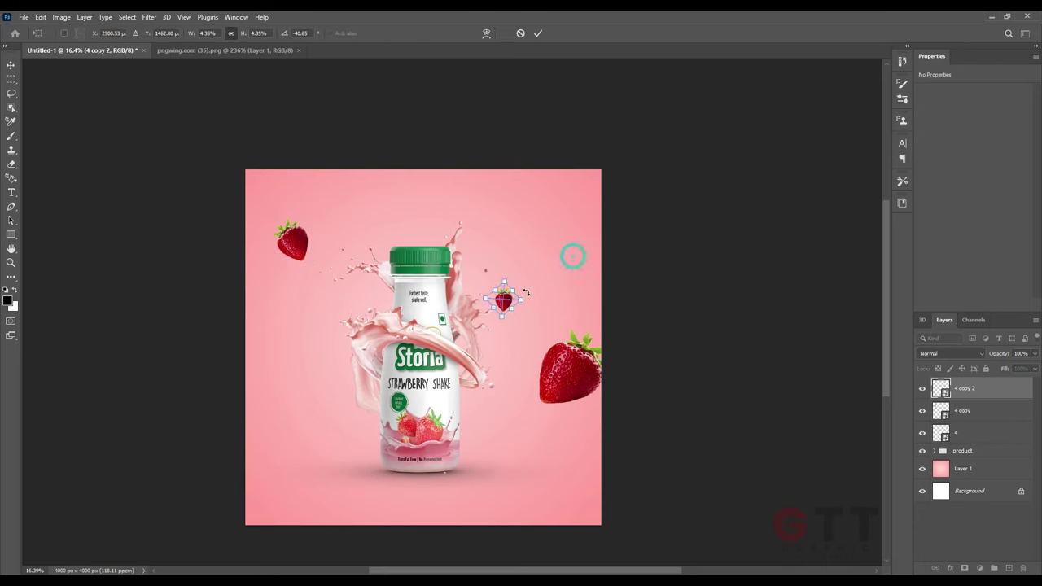
pyautogui.press('Return')
pyautogui.hotkey('ctrl', 'j')
pyautogui.hotkey('ctrl', '[')
pyautogui.hotkey('ctrl', '[')
pyautogui.hotkey('ctrl', '[')
pyautogui.hotkey('ctrl', 't')
pyautogui.moveTo(501, 303); pyautogui.dragTo(432, 396)
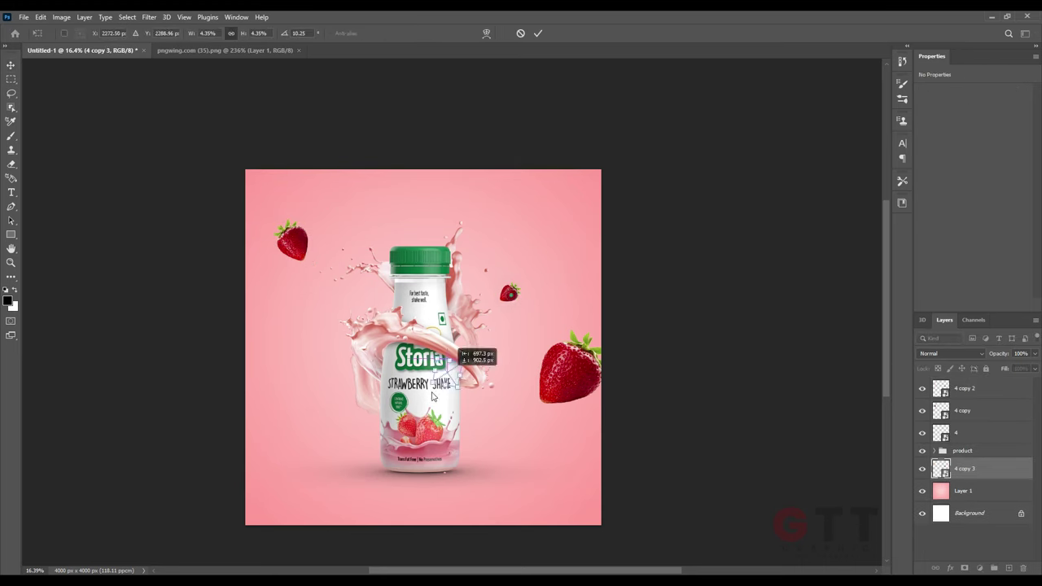
pyautogui.scroll(2, 483, 410)
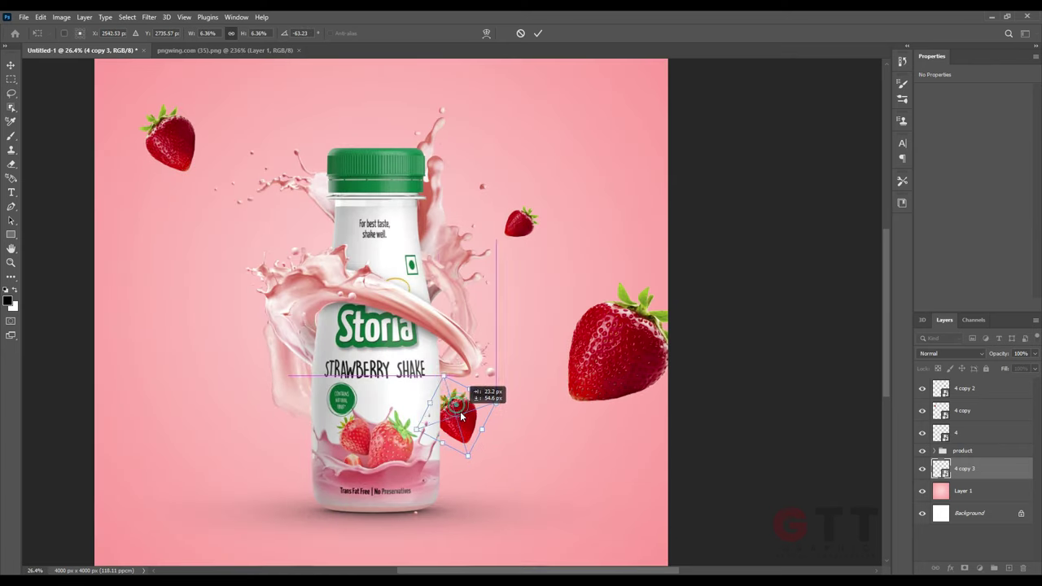
pyautogui.press('Return')
# - Apply a Gaussian Blur to the large right strawberry
pyautogui.scroll(-2, 453, 415)
pyautogui.click(521, 265)
pyautogui.click(570, 363)
pyautogui.click(149, 17)
pyautogui.click(326, 200)
pyautogui.press('Return')
pyautogui.click(280, 200)
# - Blur the small strawberry with a smaller radius and adjust the large strawberry's size
pyautogui.click(149, 17)
pyautogui.click(326, 194)
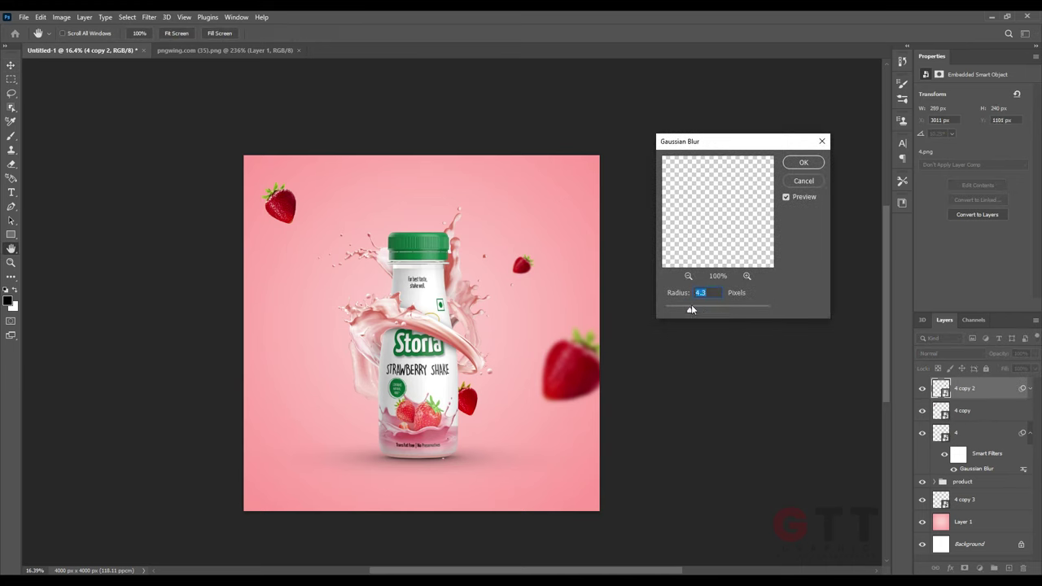
pyautogui.press('Return')
pyautogui.click(149, 17)
pyautogui.click(325, 194)
pyautogui.press('Return')
pyautogui.click(569, 366)
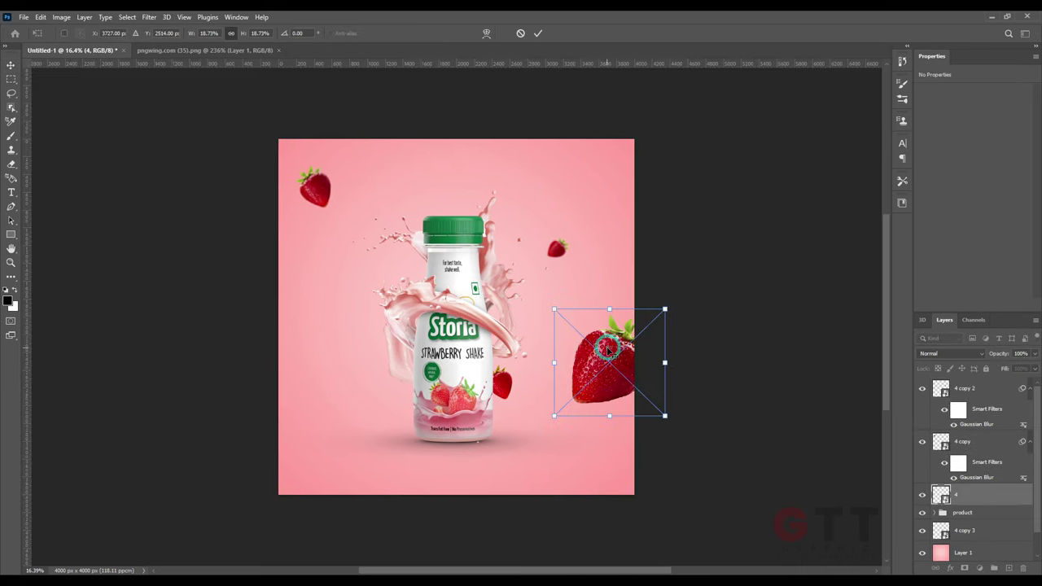
# - Load the bottle's outline and add a Solid Color fill layer masked to it
pyautogui.scroll(1, 487, 296)
pyautogui.click(487, 296)
pyautogui.scroll(1, 414, 281)
pyautogui.keyDown('ctrl'); pyautogui.click(944, 443); pyautogui.keyUp('ctrl')
pyautogui.click(979, 568)
pyautogui.click(977, 376)
pyautogui.click(793, 298)
# - Invert the Color Fill mask, clip it to the bottle, and set a full-opacity brush
pyautogui.hotkey('ctrl', 'i')
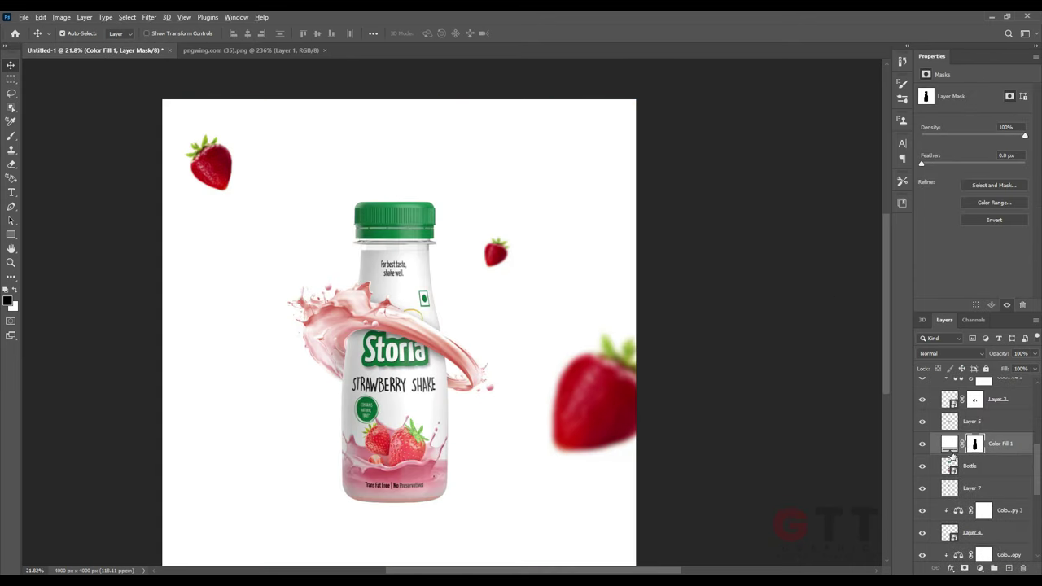
pyautogui.hotkey('ctrl', 'alt', 'g')
pyautogui.press('b')
pyautogui.scroll(2, 332, 199)
pyautogui.scroll(3, 332, 200)
pyautogui.press('0')
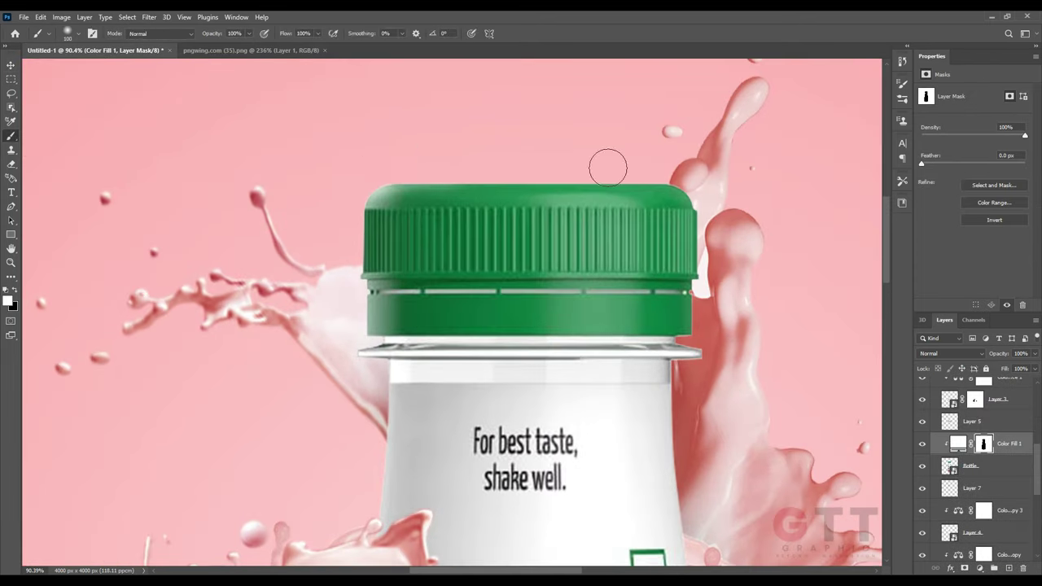
# - Paint the fill mask along the bottle, label and cap at 16% brush opacity
pyautogui.scroll(1, 369, 370)
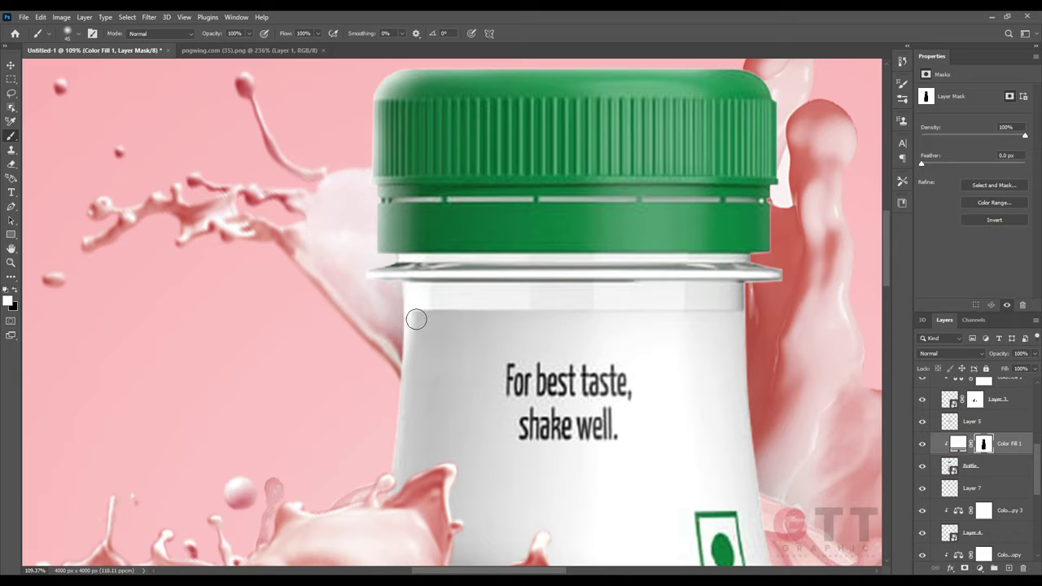
pyautogui.scroll(-1, 416, 319)
pyautogui.scroll(-2, 423, 303)
pyautogui.moveTo(375, 481); pyautogui.dragTo(365, 314)
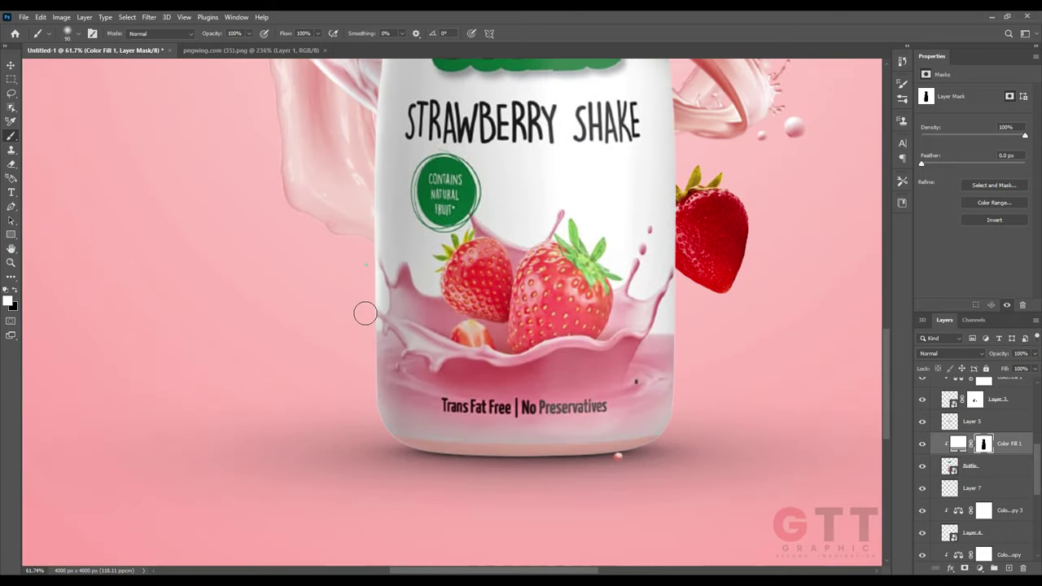
pyautogui.moveTo(684, 404); pyautogui.dragTo(612, 515)
pyautogui.moveTo(582, 218); pyautogui.dragTo(561, 514)
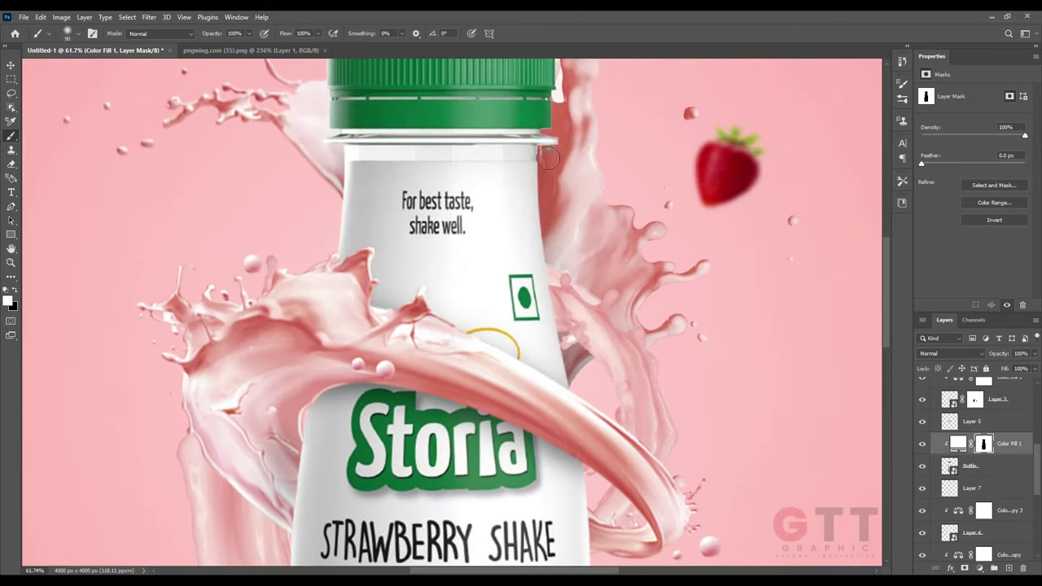
pyautogui.moveTo(570, 244); pyautogui.dragTo(570, 500)
pyautogui.scroll(-4, 786, 389)
pyautogui.scroll(2, 489, 326)
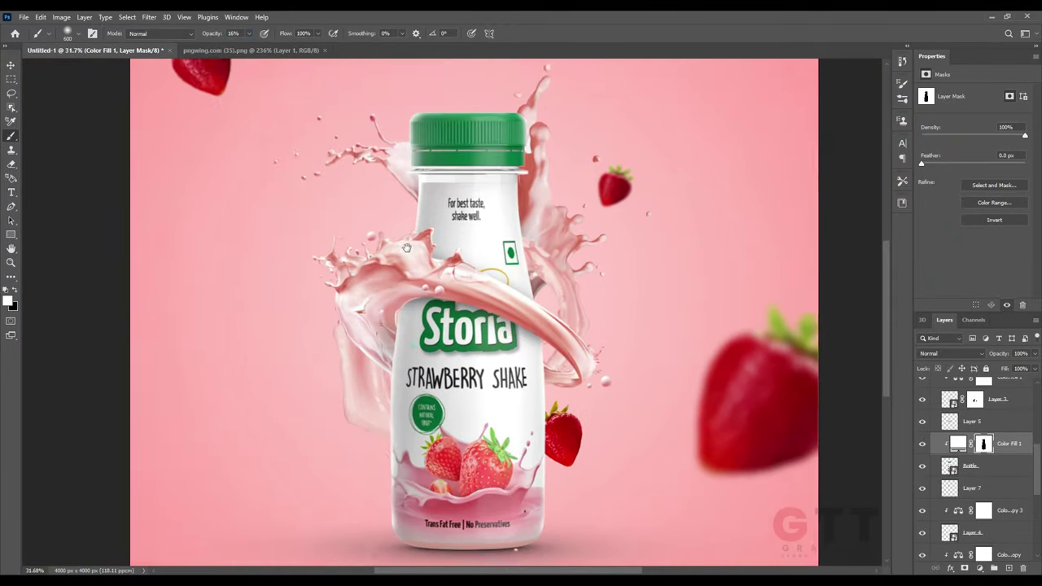
pyautogui.press('1')
pyautogui.press('6')
pyautogui.scroll(-4, 367, 276)
# - Add a Levels adjustment clipped to the bottle with white input 238
pyautogui.press('v')
pyautogui.click(969, 465)
pyautogui.click(979, 569)
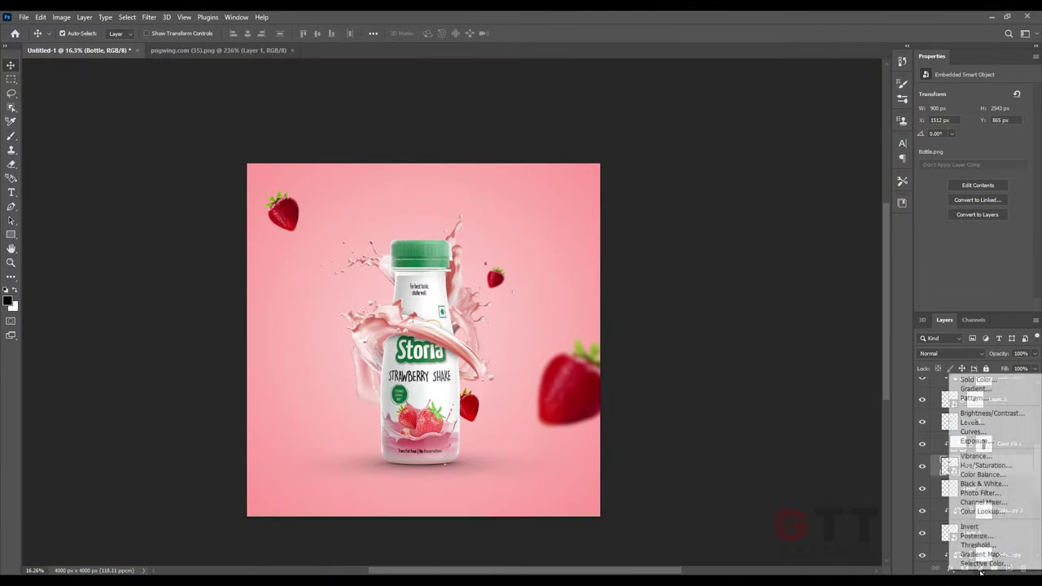
pyautogui.click(953, 399)
pyautogui.moveTo(1024, 171); pyautogui.dragTo(1022, 173)
pyautogui.scroll(-1, 204, 367)
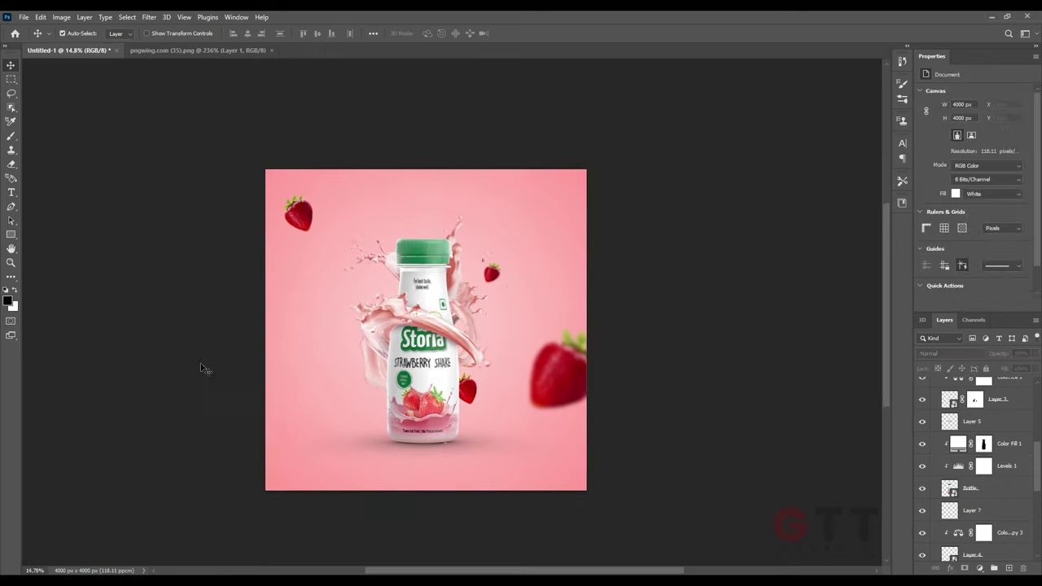
pyautogui.scroll(2, 280, 333)
pyautogui.click(460, 425)
pyautogui.hotkey('ctrl', ']')
# - Add a new shading layer and a Curves adjustment darkening the strawberry behind the bottle
pyautogui.scroll(4, 472, 419)
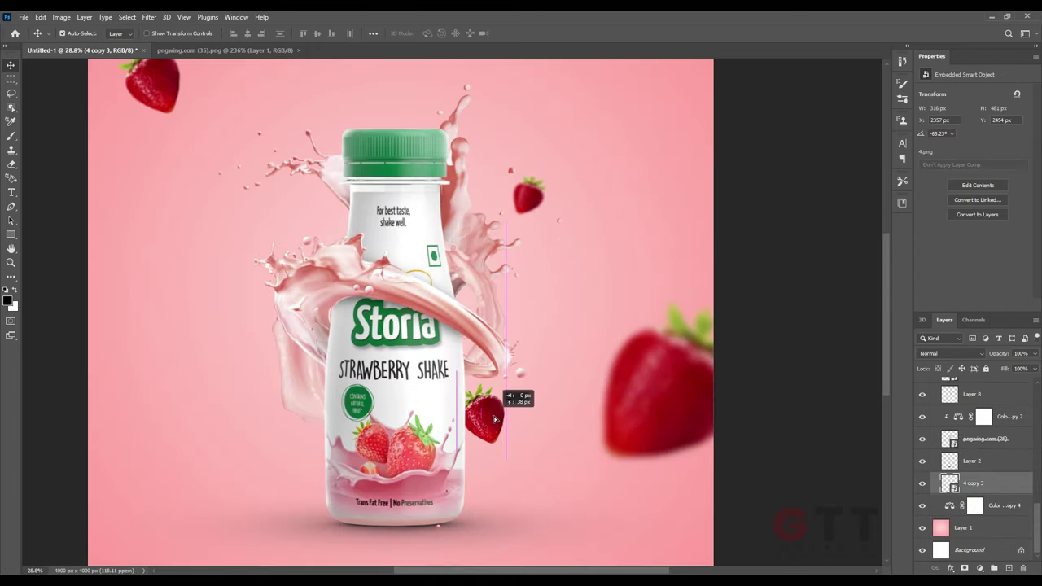
pyautogui.scroll(2, 489, 407)
pyautogui.press('b')
pyautogui.hotkey('ctrl', 'shift', 'alt', 'n')
pyautogui.scroll(1, 383, 399)
pyautogui.press('[')
pyautogui.press('[')
pyautogui.press('[')
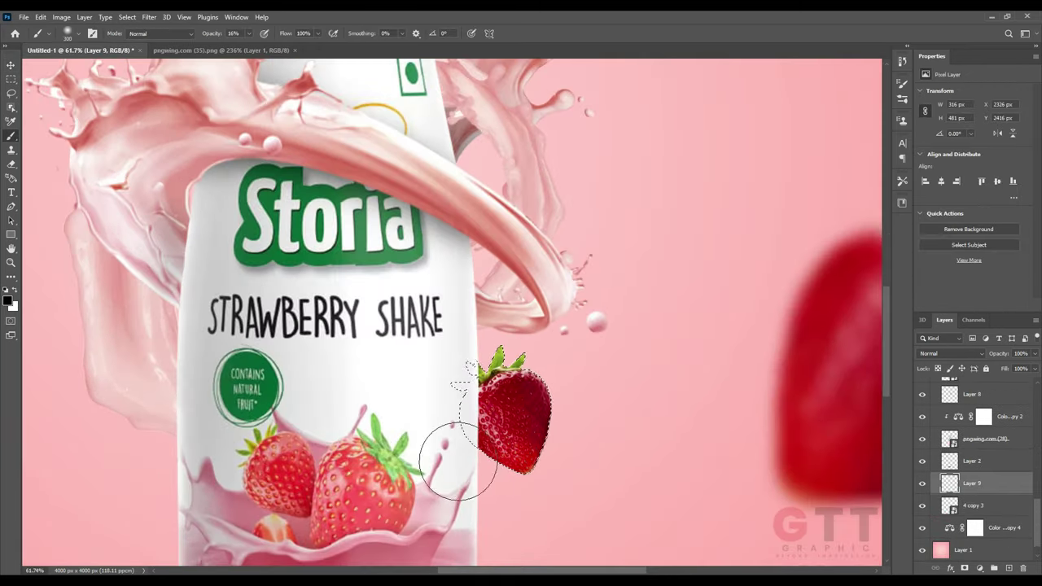
pyautogui.scroll(1, 582, 423)
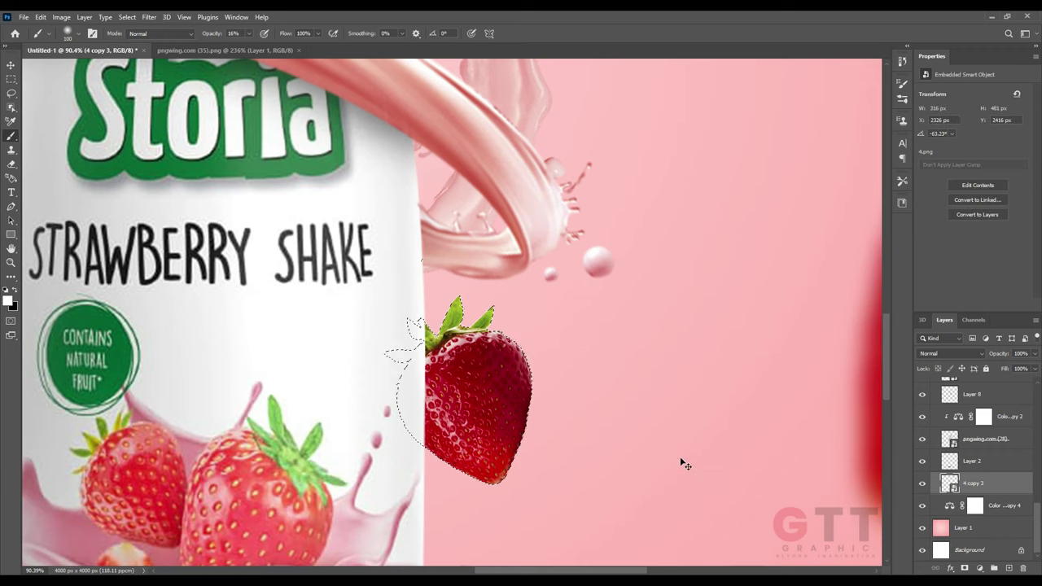
pyautogui.scroll(1, 679, 461)
pyautogui.click(979, 568)
pyautogui.click(988, 426)
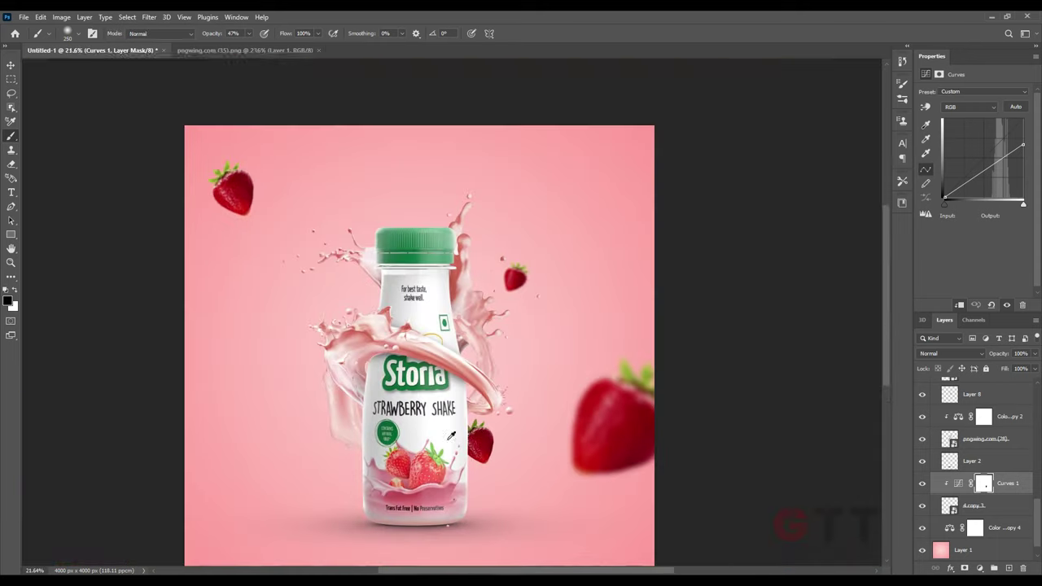
# - Bring a new strawberry image in from the folder and shade it in black
pyautogui.hotkey('ctrl', '0')
pyautogui.press('v')
pyautogui.moveTo(300, 93); pyautogui.dragTo(391, 355)
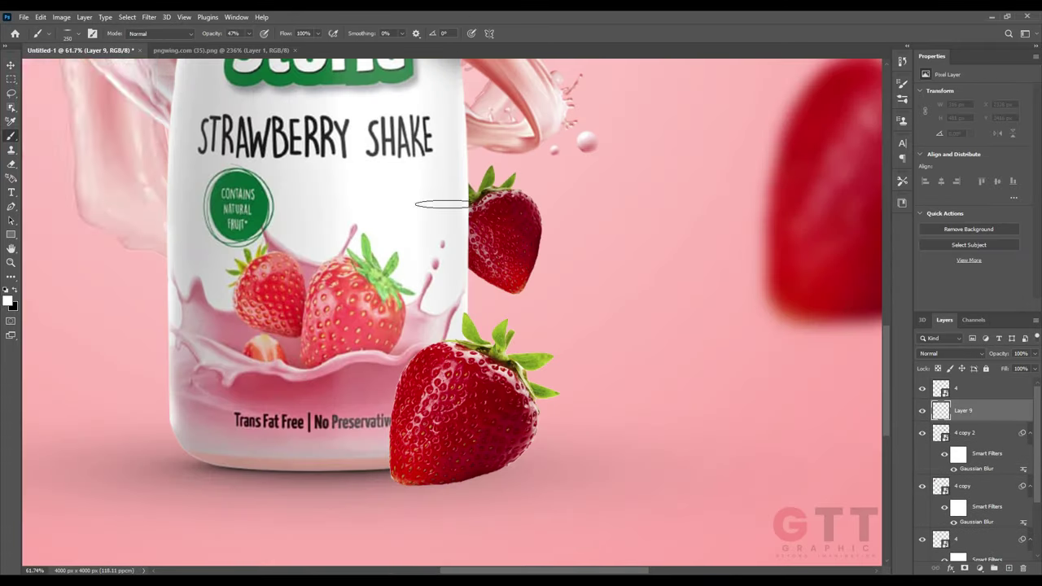
pyautogui.scroll(3, 442, 480)
pyautogui.press('x')
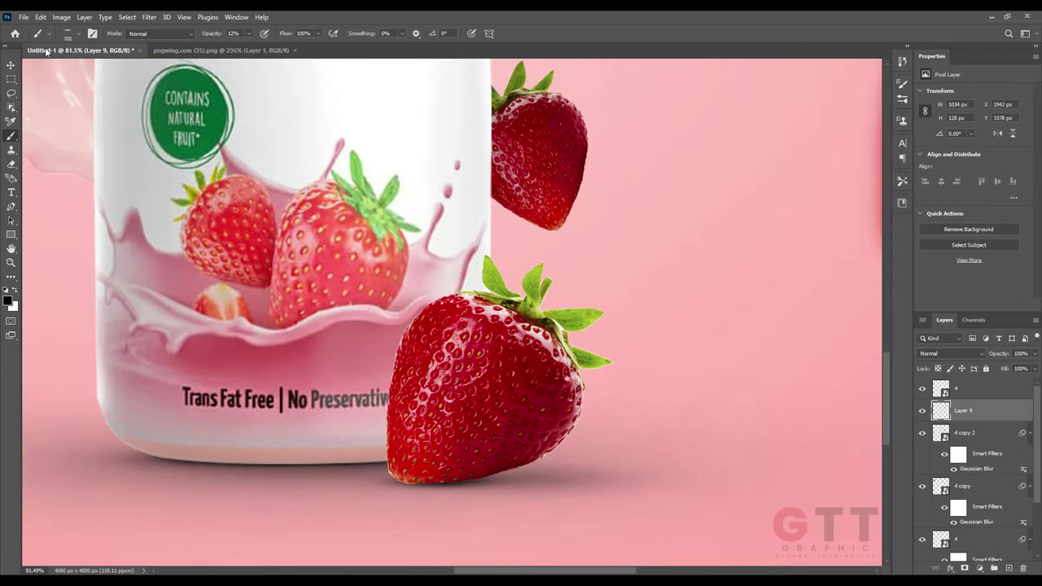
pyautogui.scroll(2, 407, 481)
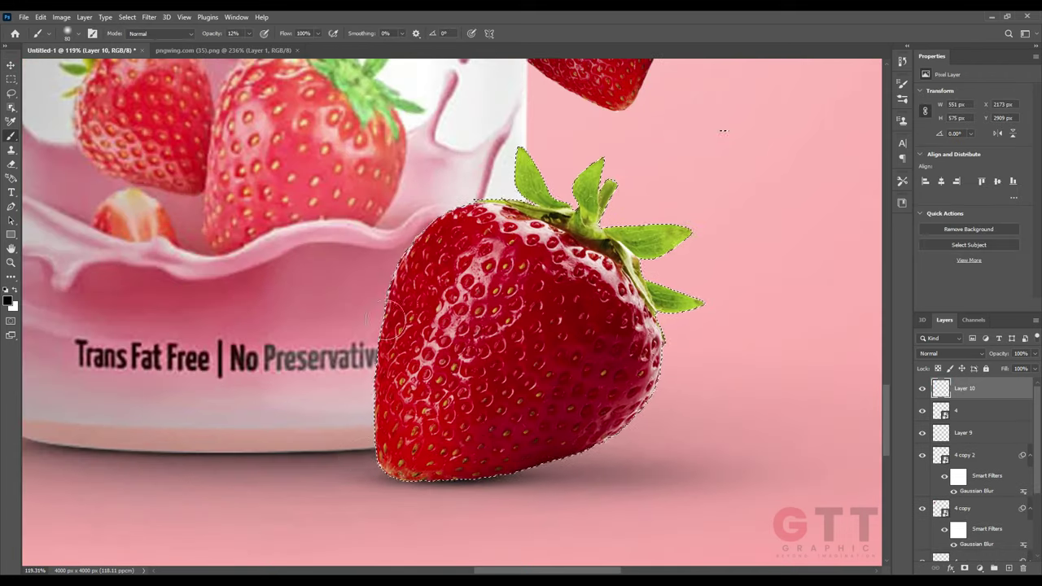
pyautogui.scroll(-8, 533, 474)
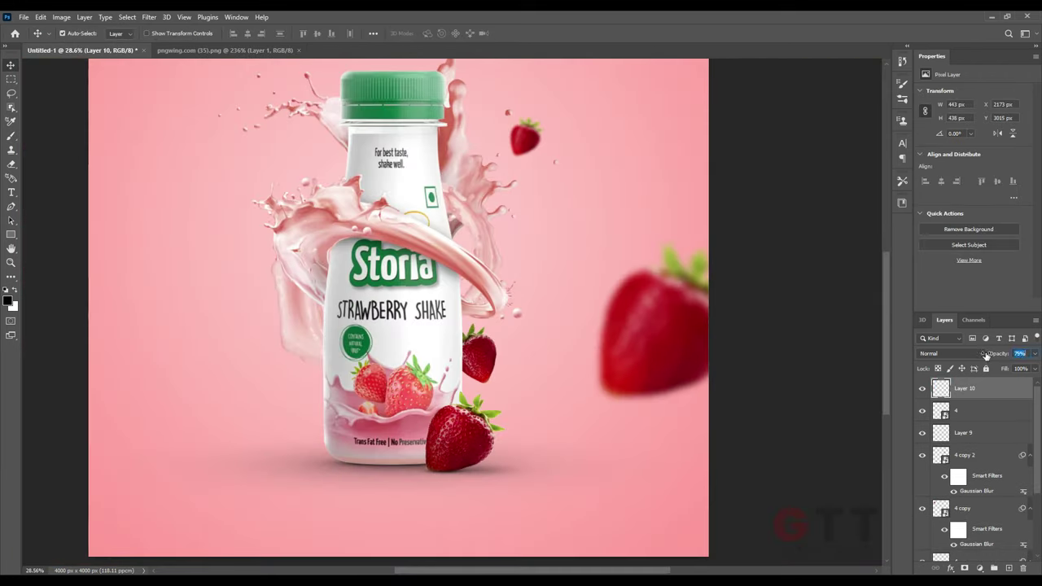
# - Duplicate the strawberry with its shadow and place the copy beneath, beside the original
pyautogui.keyDown('shift'); pyautogui.click(961, 411); pyautogui.keyUp('shift')
pyautogui.hotkey('ctrl', 'j')
pyautogui.hotkey('ctrl', 't')
pyautogui.scroll(2, 472, 464)
pyautogui.press('Return')
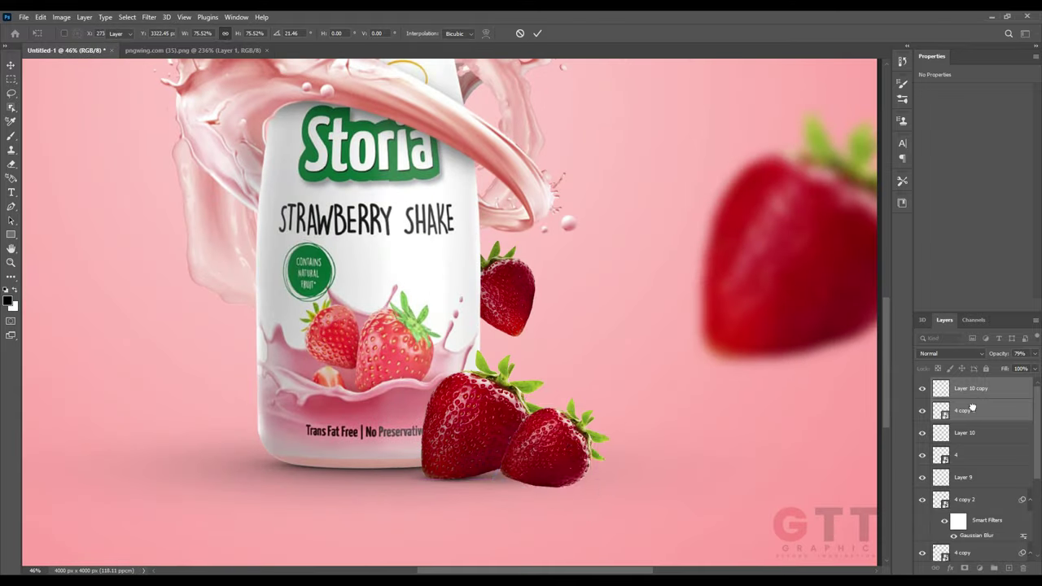
pyautogui.hotkey('ctrl', '[')
pyautogui.hotkey('ctrl', '[')
# - Add a shadow layer above Layer 9 and place another strawberry copy on the left
pyautogui.click(928, 479)
pyautogui.click(1009, 568)
pyautogui.press('b')
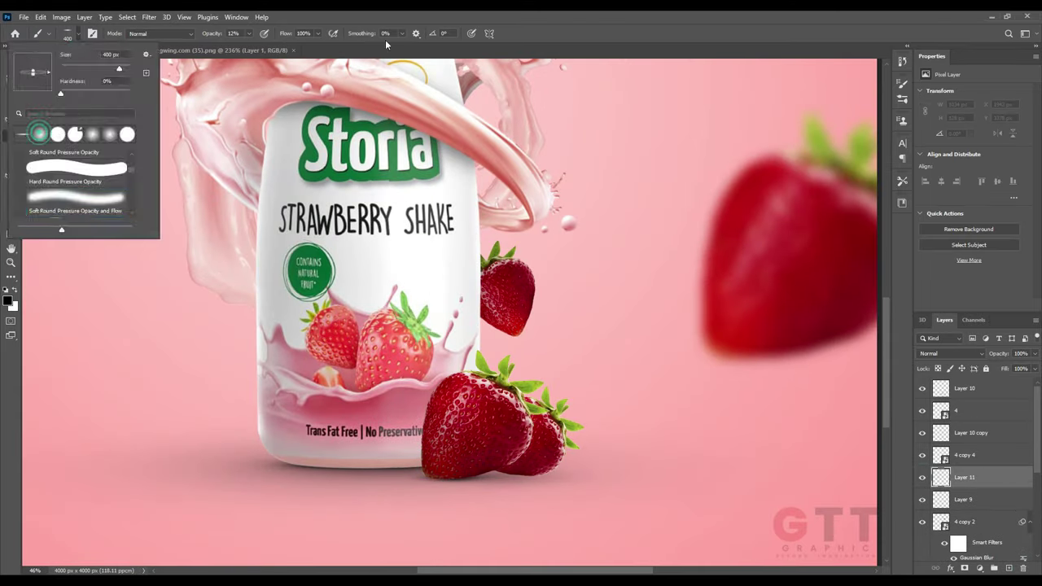
pyautogui.press('v')
pyautogui.scroll(-3, 509, 481)
pyautogui.scroll(2, 551, 462)
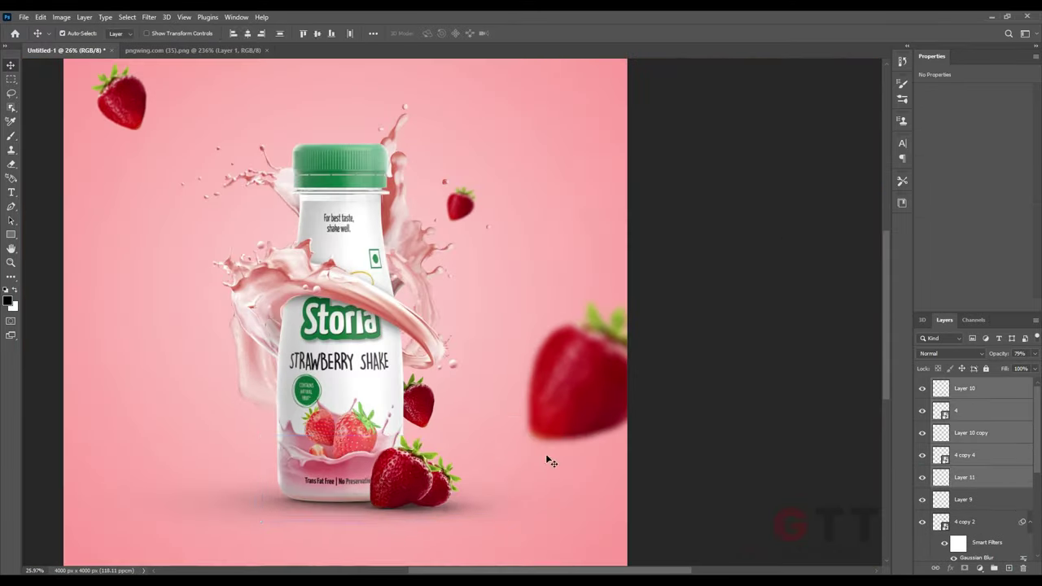
pyautogui.press('Return')
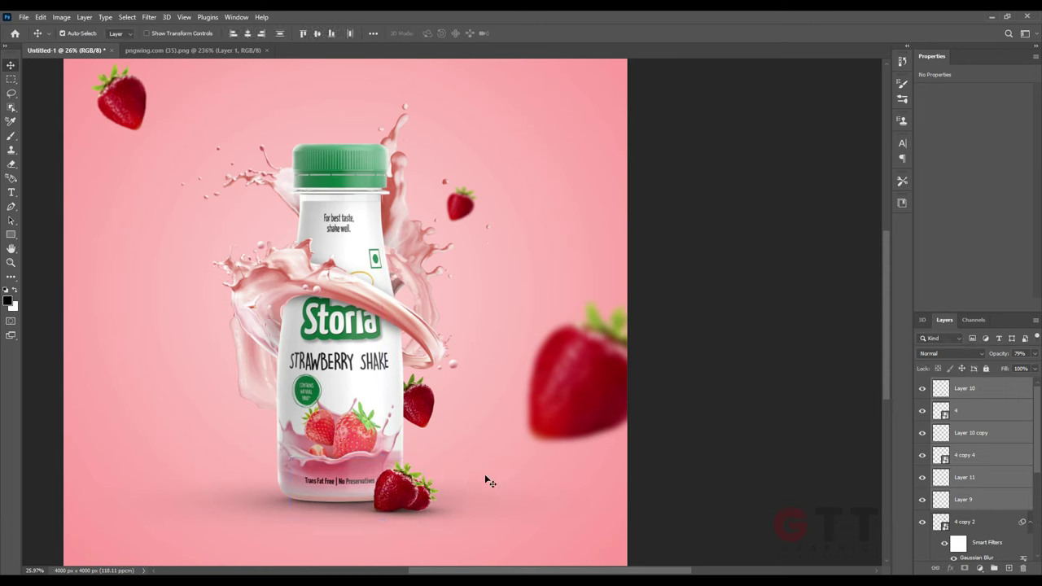
pyautogui.scroll(-2, 484, 476)
pyautogui.scroll(1, 359, 350)
pyautogui.scroll(-1, 342, 358)
pyautogui.scroll(1, 342, 366)
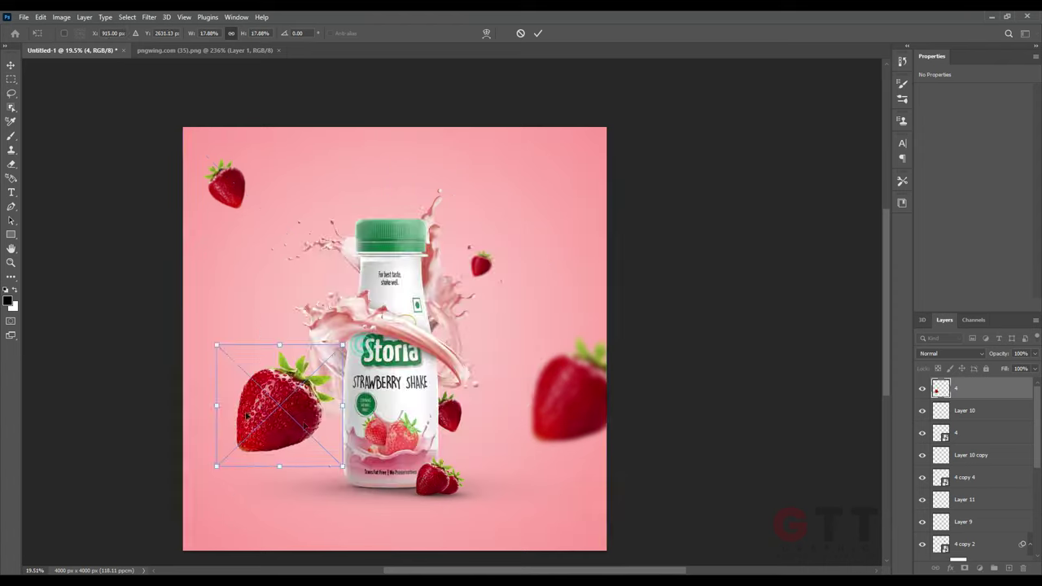
# - Flip the left strawberry horizontally, rotate and resize it, and move it lower
pyautogui.press('m')
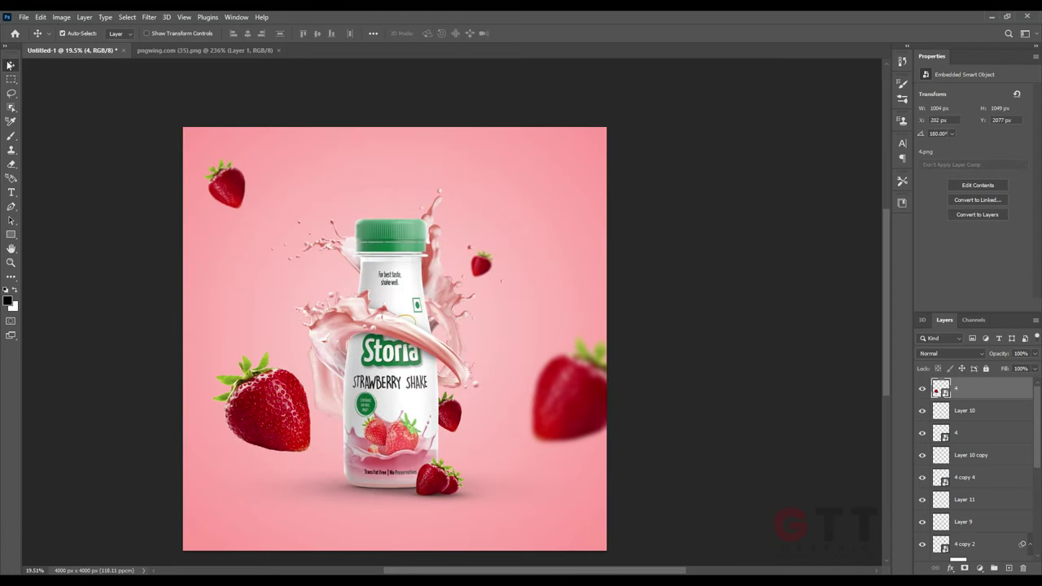
pyautogui.hotkey('ctrl', 't')
pyautogui.moveTo(302, 326); pyautogui.dragTo(285, 372)
pyautogui.press('Return')
pyautogui.scroll(2, 263, 414)
pyautogui.moveTo(263, 413); pyautogui.dragTo(253, 397)
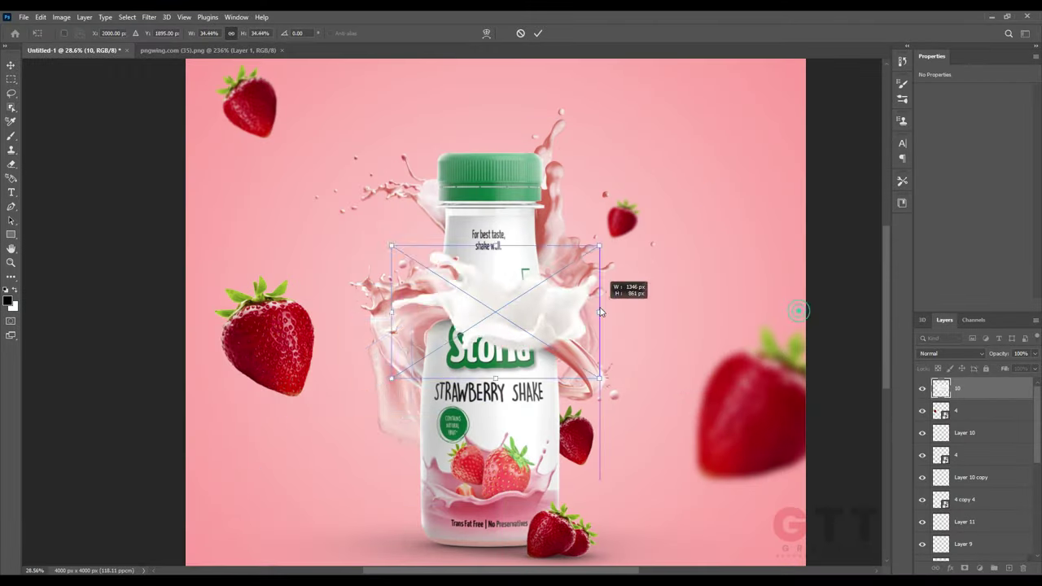
# - Place the milk splash beside the left strawberry, rotated about 34 degrees
pyautogui.moveTo(539, 352); pyautogui.dragTo(312, 410)
pyautogui.press('Return')
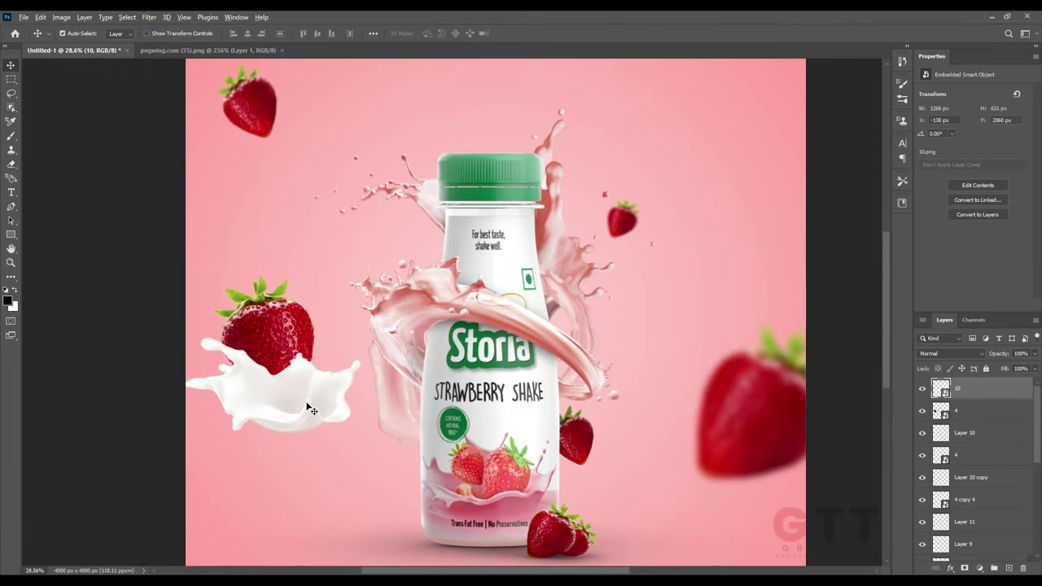
pyautogui.scroll(2, 312, 409)
pyautogui.hotkey('ctrl', 't')
pyautogui.moveTo(368, 379); pyautogui.dragTo(326, 468)
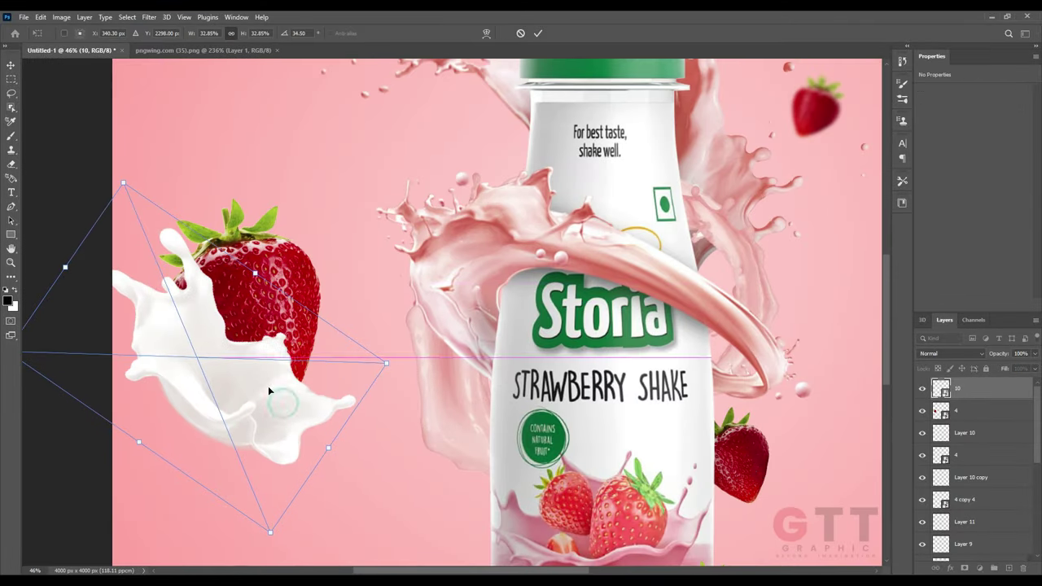
pyautogui.press('Return')
# - Move the splash behind the strawberry, enlarge it, and settle the shrunken strawberry into it
pyautogui.hotkey('ctrl', '[')
pyautogui.hotkey('ctrl', 't')
pyautogui.moveTo(388, 362); pyautogui.dragTo(407, 363)
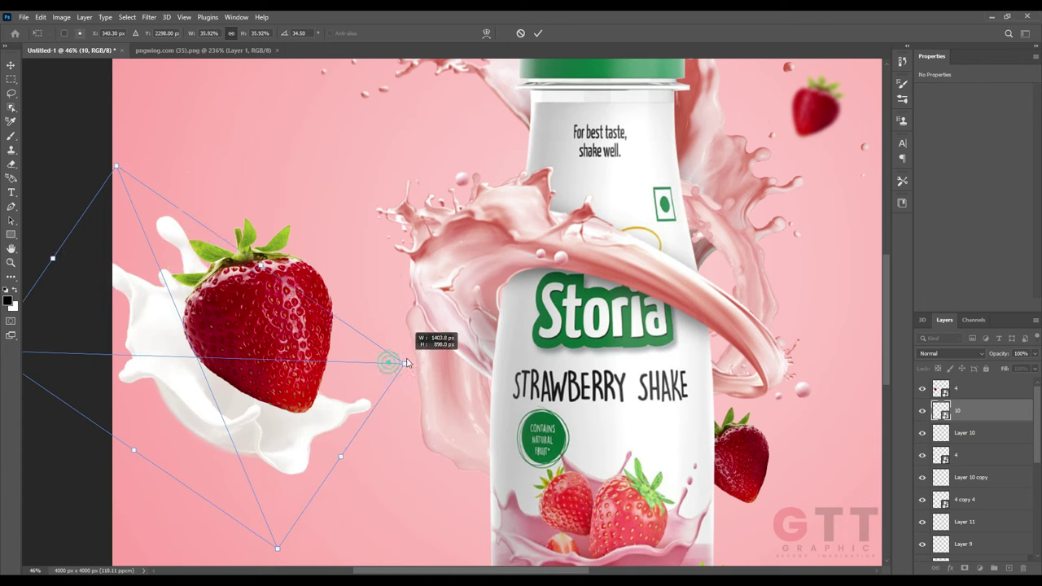
pyautogui.press('Return')
pyautogui.hotkey('alt', ']')
pyautogui.hotkey('ctrl', 't')
pyautogui.moveTo(382, 187); pyautogui.dragTo(325, 269)
pyautogui.moveTo(259, 338); pyautogui.dragTo(271, 338)
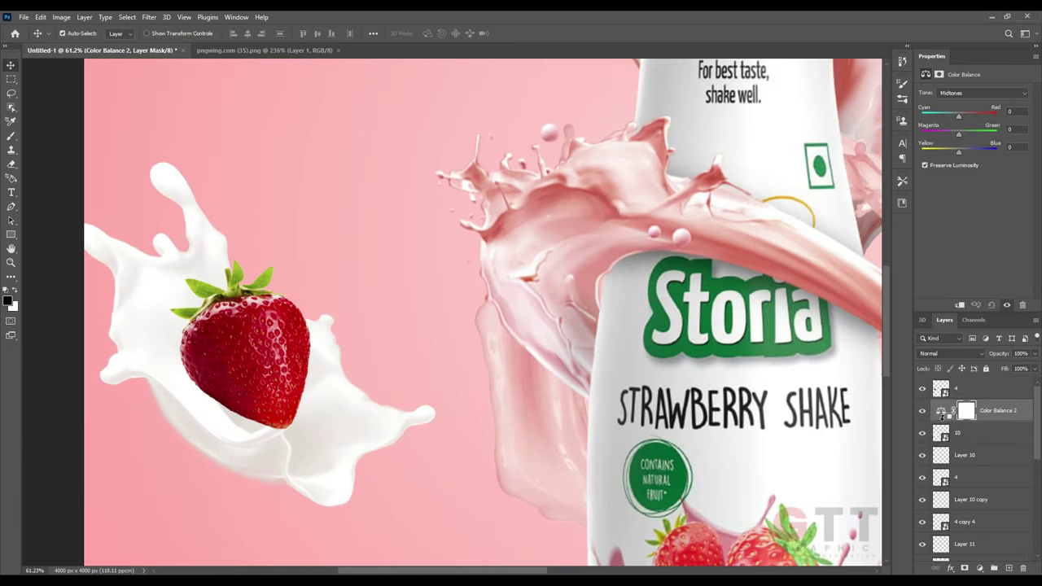
# - Tint the splash midtones toward red, magenta and yellow, then select splash, adjustments and strawberry for merging
pyautogui.moveTo(958, 152); pyautogui.dragTo(922, 152)
pyautogui.moveTo(958, 134)
pyautogui.mouseDown()
pyautogui.moveTo(921, 133)
pyautogui.moveTo(997, 119)
pyautogui.mouseUp()
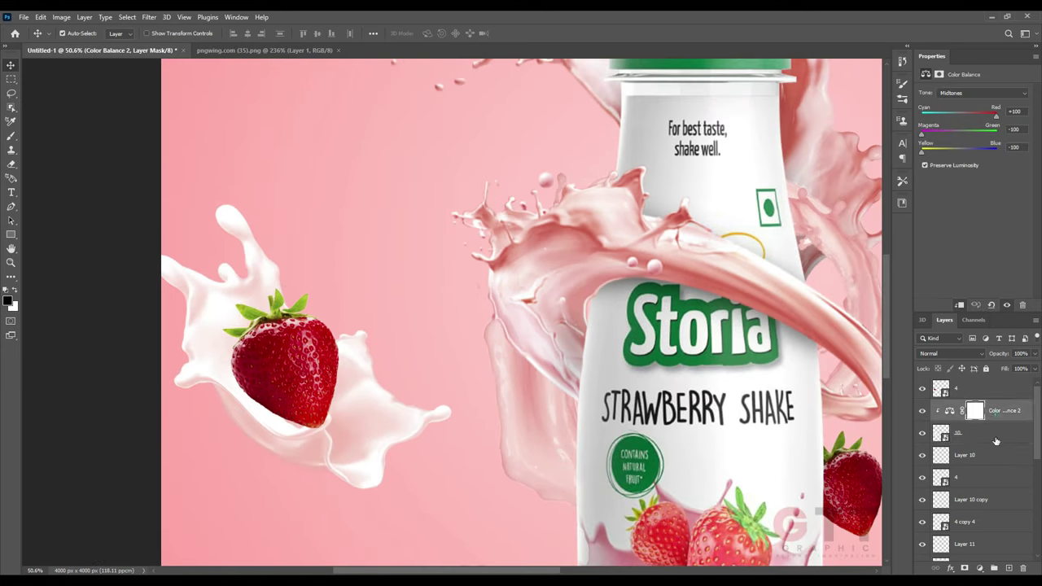
pyautogui.moveTo(982, 173); pyautogui.dragTo(991, 172)
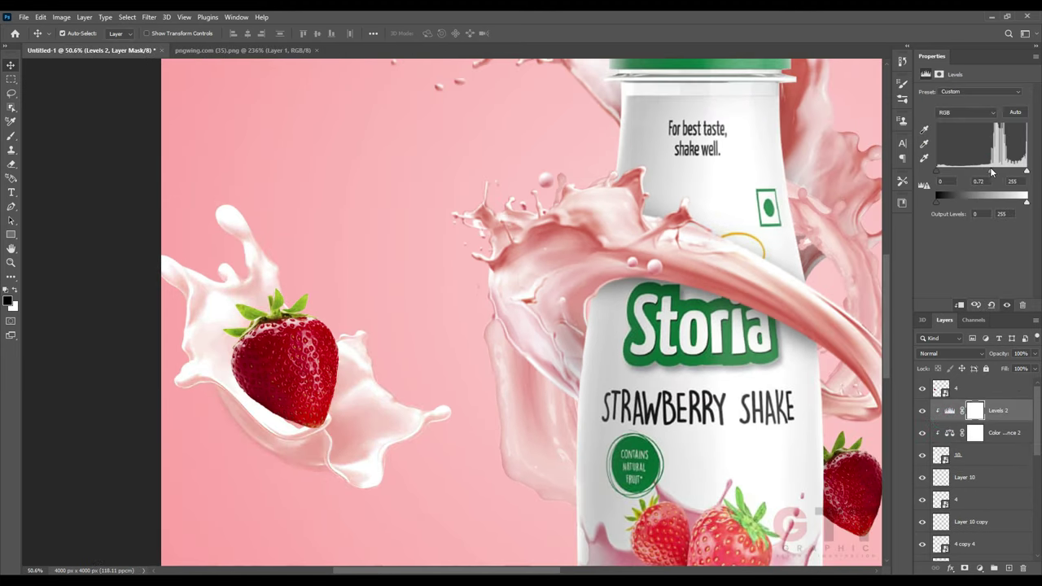
pyautogui.click(981, 456)
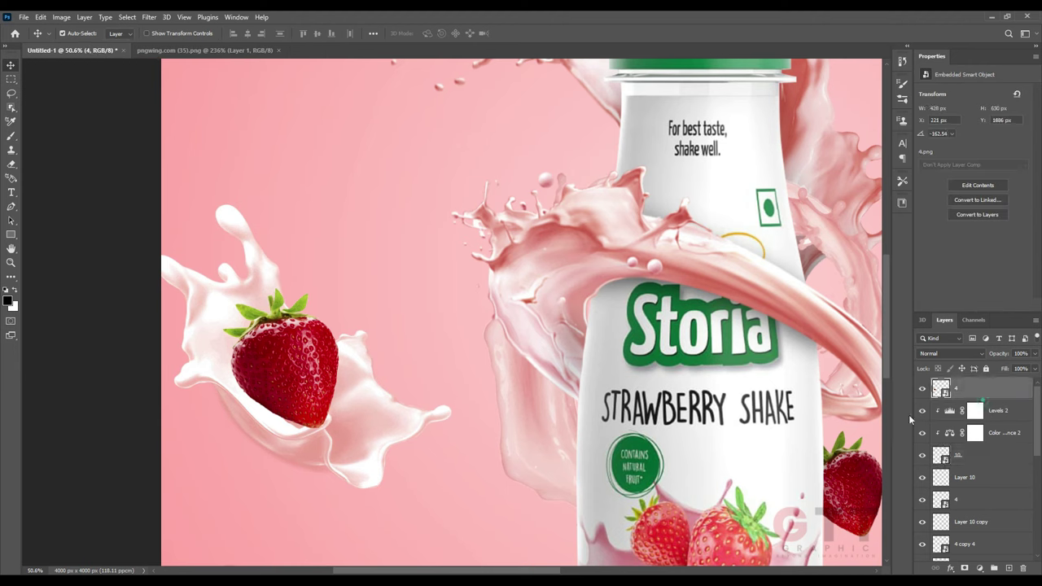
pyautogui.click(997, 410)
pyautogui.keyDown('shift'); pyautogui.click(985, 459); pyautogui.keyUp('shift')
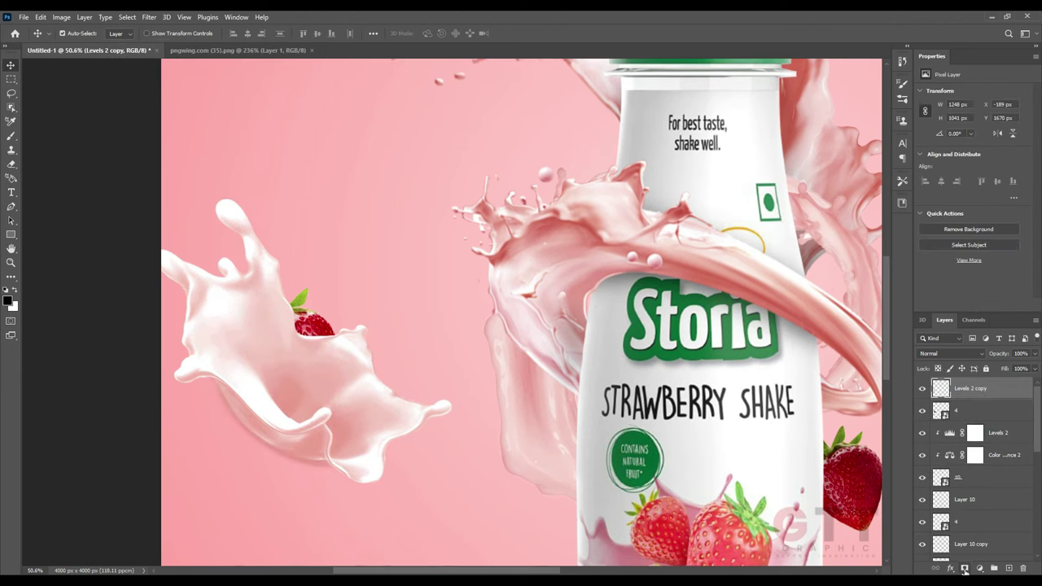
# - Mask the merged layer and soft-brush the strawberry's base into the milk at 51% opacity
pyautogui.click(965, 568)
pyautogui.scroll(2, 359, 285)
pyautogui.press('b')
pyautogui.click(68, 34)
pyautogui.press('Escape')
pyautogui.moveTo(223, 336)
pyautogui.mouseDown()
pyautogui.moveTo(331, 332)
pyautogui.moveTo(317, 440)
pyautogui.mouseUp()
pyautogui.press('5')
pyautogui.press('1')
pyautogui.scroll(2, 297, 334)
pyautogui.scroll(1, 318, 440)
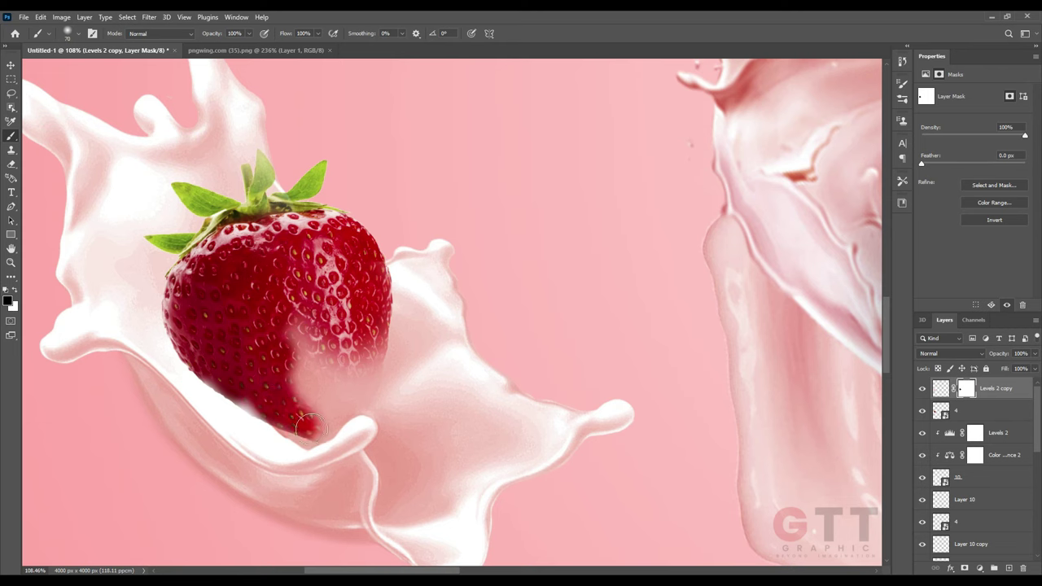
pyautogui.scroll(-10, 348, 385)
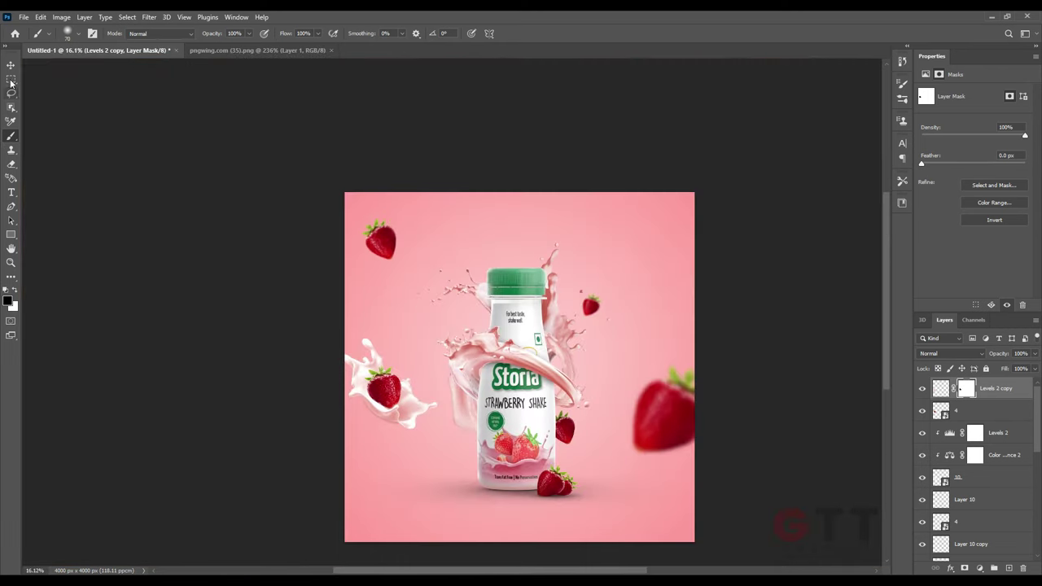
# - Move the splash strawberry to the left edge and group its layers
pyautogui.keyDown('ctrl'); pyautogui.click(960, 473); pyautogui.keyUp('ctrl')
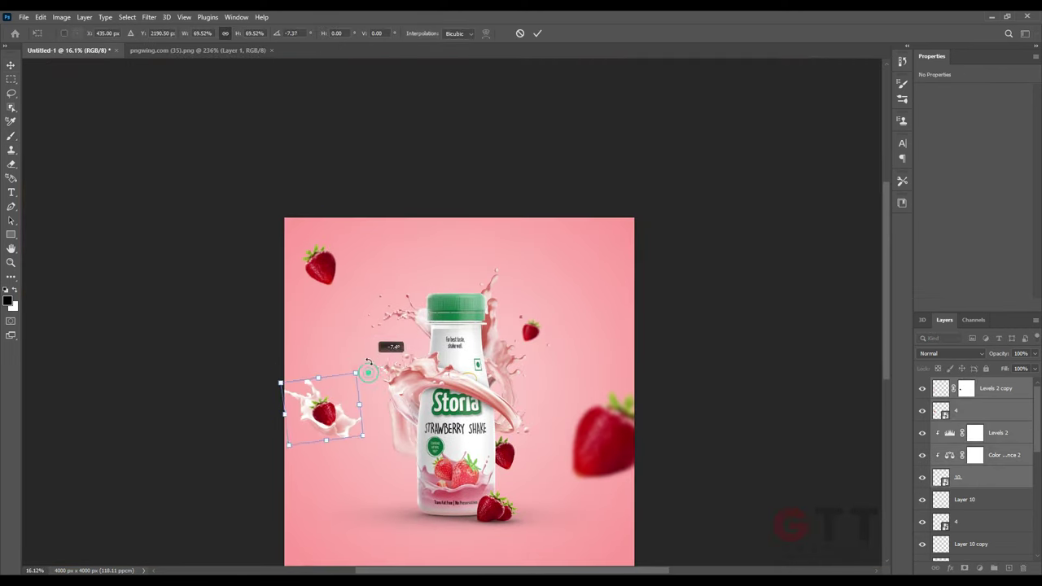
pyautogui.moveTo(347, 364); pyautogui.dragTo(328, 447)
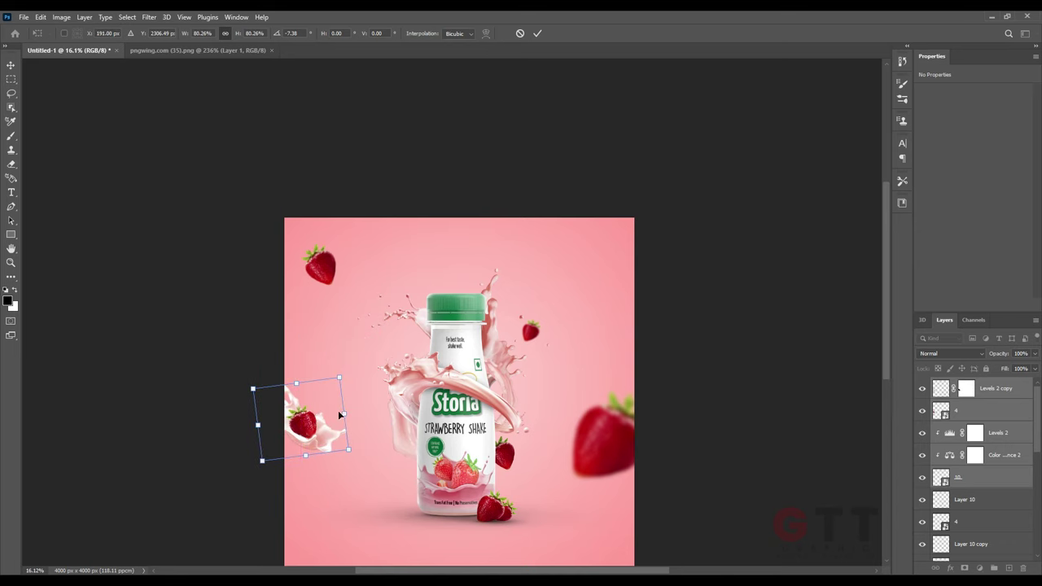
pyautogui.hotkey('ctrl', 'g')
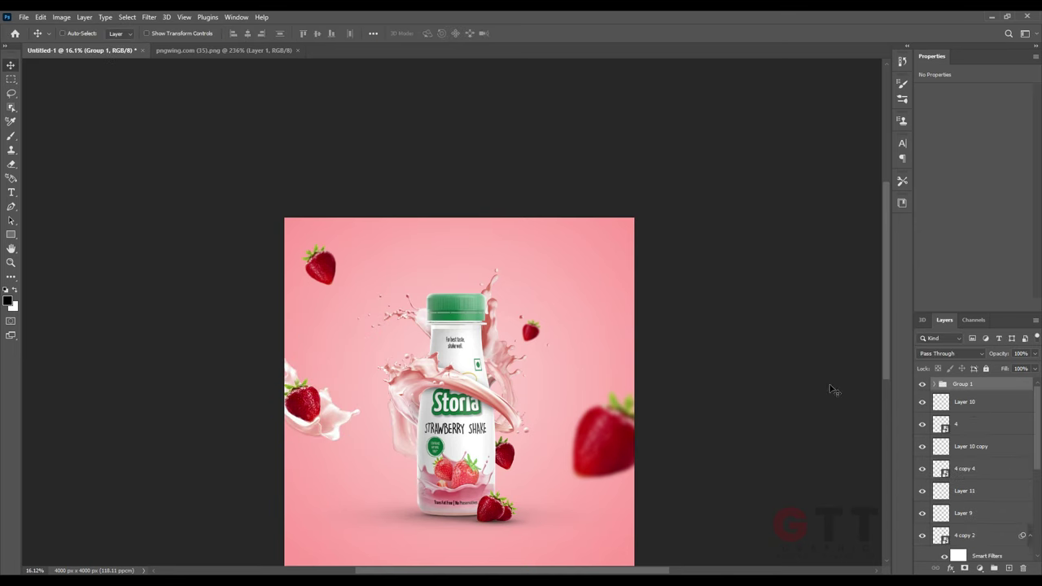
# - Duplicate the group, flip the copy horizontally, and place it in the top-right corner
pyautogui.hotkey('ctrl', 'j')
pyautogui.hotkey('ctrl', 't')
pyautogui.moveTo(407, 333); pyautogui.dragTo(602, 297)
pyautogui.rightClick(600, 267)
pyautogui.click(627, 513)
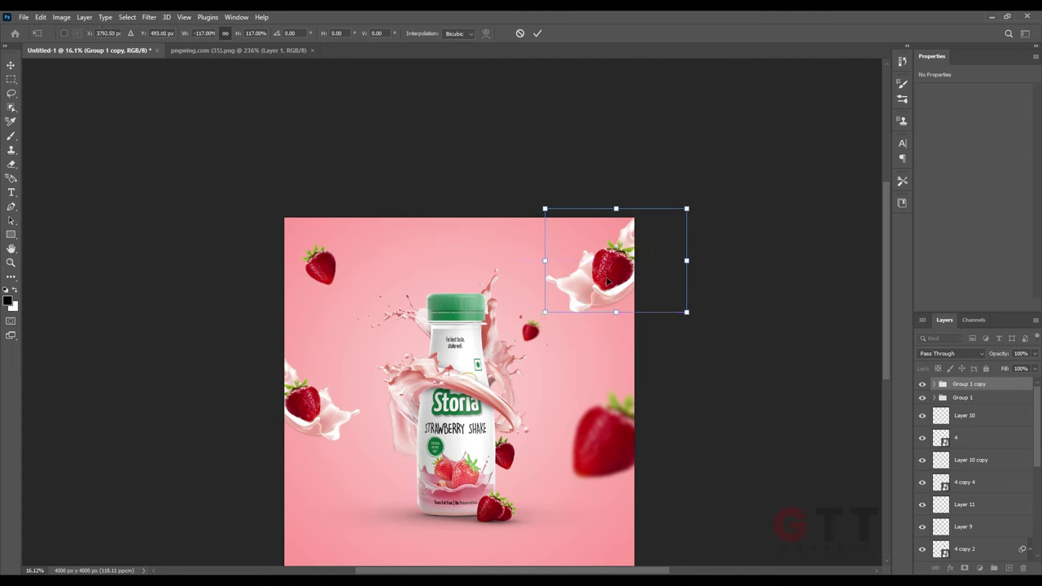
pyautogui.doubleClick(672, 291)
pyautogui.click(1007, 387)
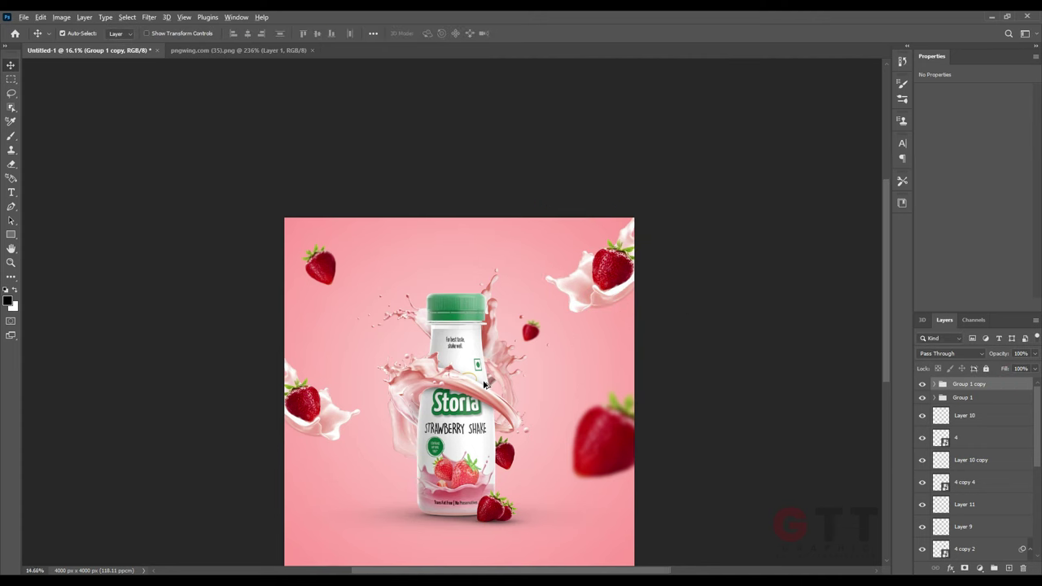
pyautogui.scroll(1, 484, 384)
pyautogui.scroll(-5, 966, 488)
# - Enlarge the bottle group slightly, to about 109%
pyautogui.moveTo(423, 193); pyautogui.dragTo(611, 306)
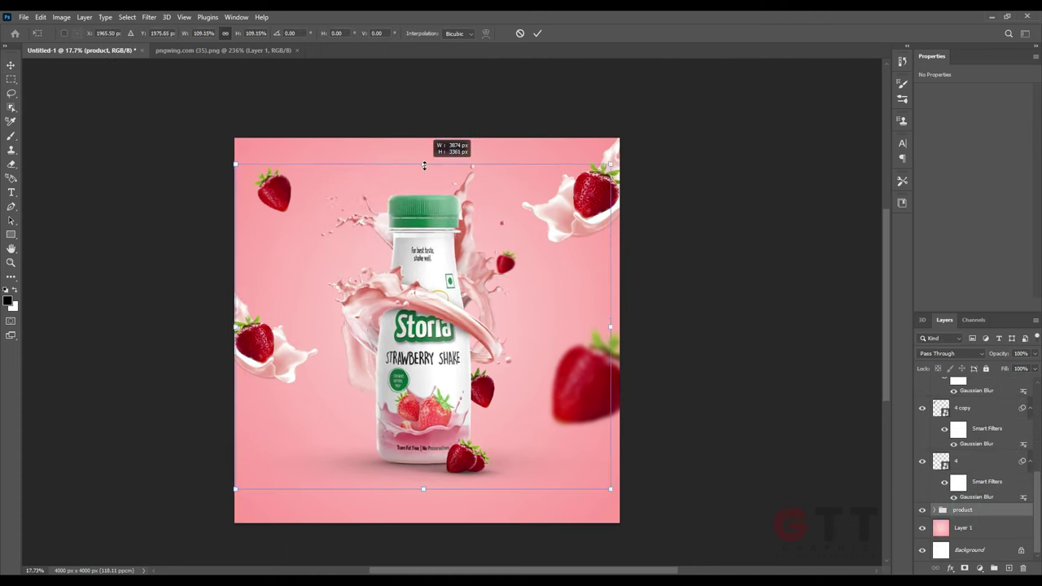
pyautogui.press('Return')
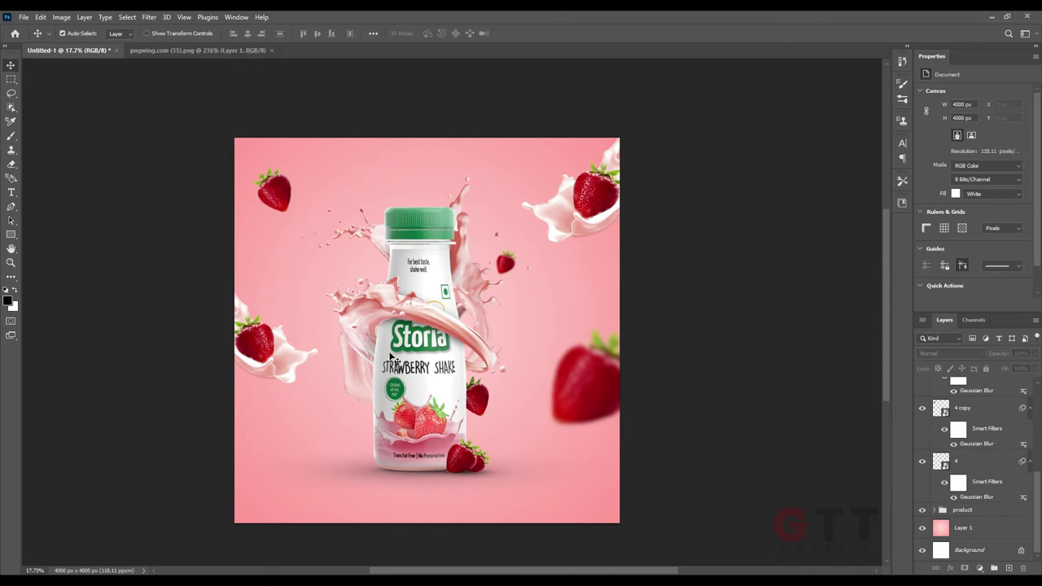
pyautogui.scroll(1, 611, 306)
# - Rearrange the floating strawberries, moving the small one right and down beside the bottle's neck
pyautogui.moveTo(625, 379); pyautogui.dragTo(627, 448)
pyautogui.moveTo(247, 150); pyautogui.dragTo(269, 168)
pyautogui.scroll(-2, 312, 279)
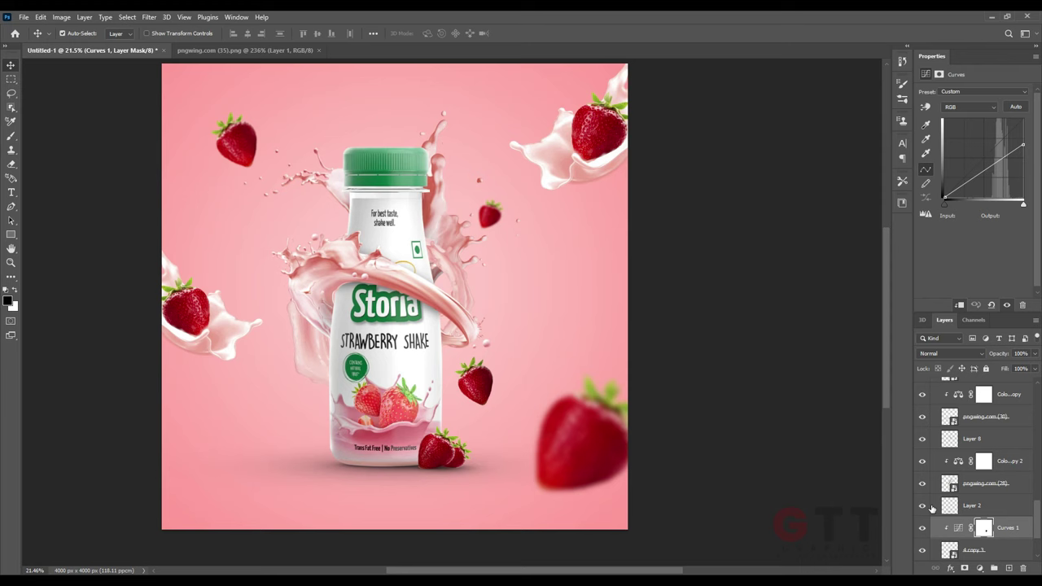
pyautogui.moveTo(468, 385); pyautogui.dragTo(494, 396)
pyautogui.moveTo(480, 216); pyautogui.dragTo(531, 274)
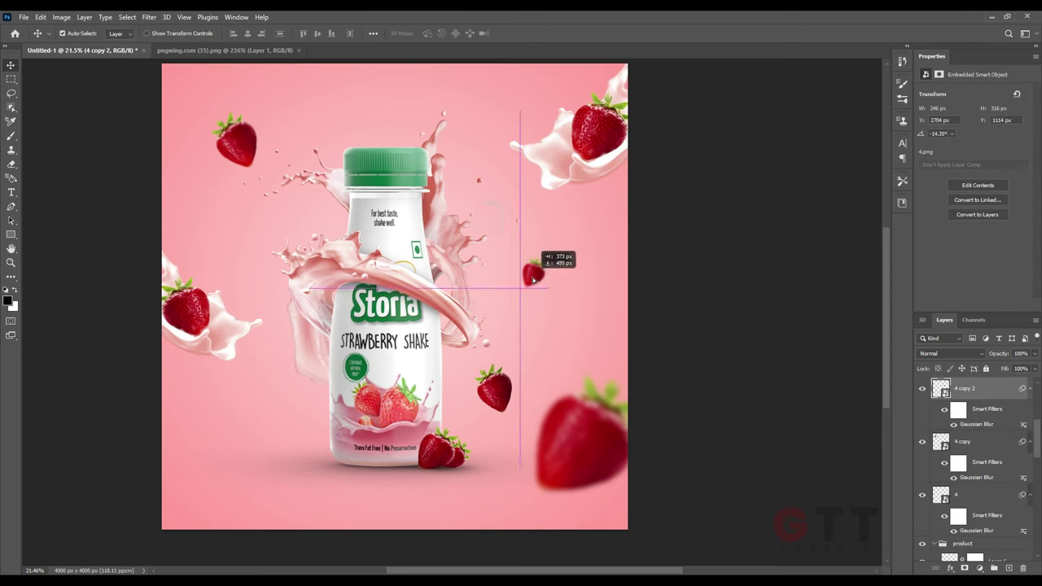
pyautogui.scroll(-1, 477, 244)
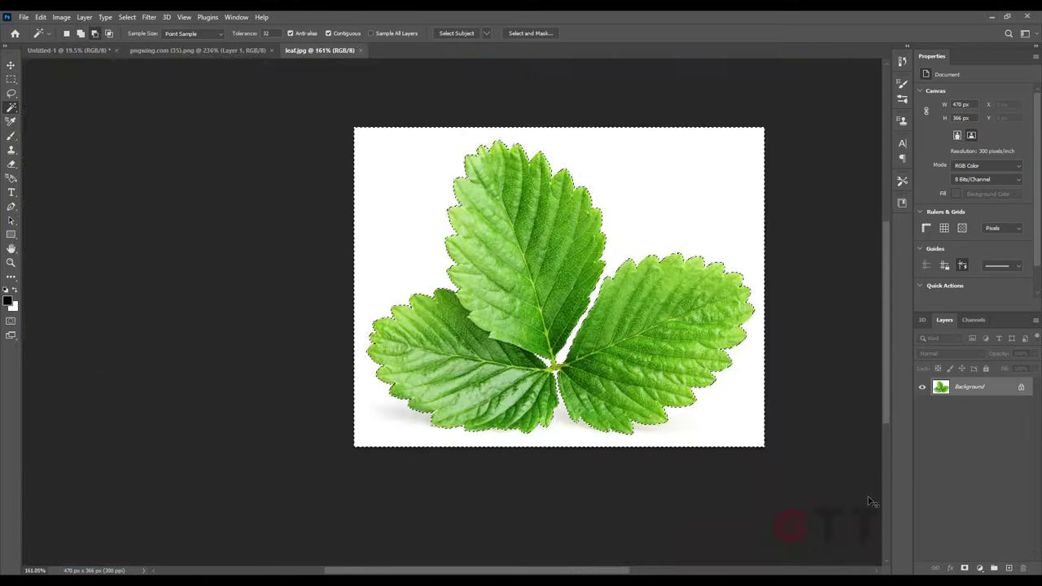
# - Copy the leaf into the ad, scale and rotate it into the top-left corner
pyautogui.hotkey('ctrl', 'j')
pyautogui.moveTo(521, 244)
pyautogui.mouseDown()
pyautogui.moveTo(324, 242)
pyautogui.moveTo(336, 372)
pyautogui.mouseUp()
pyautogui.hotkey('ctrl', 't')
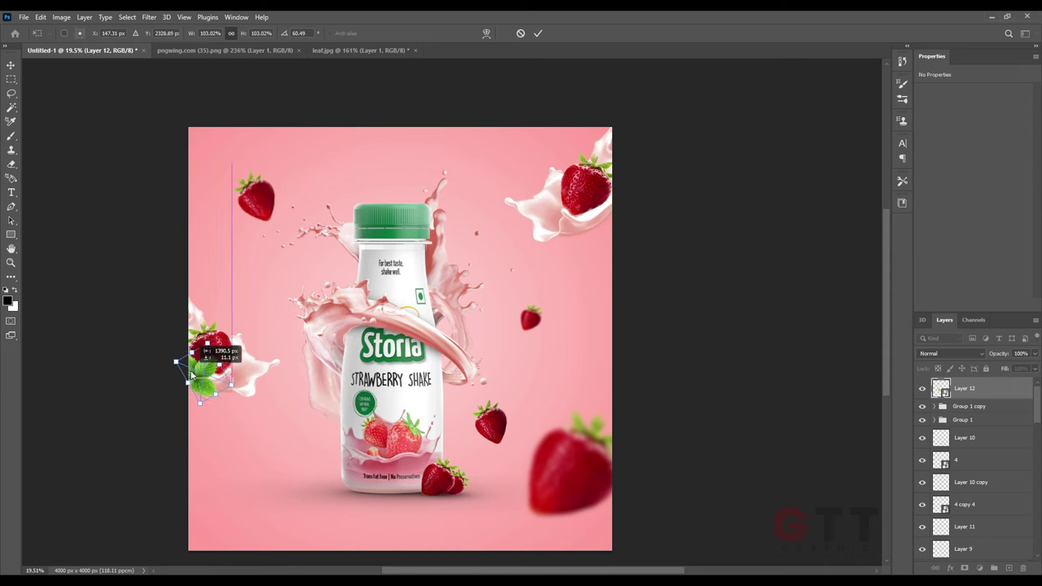
pyautogui.moveTo(238, 371); pyautogui.dragTo(215, 144)
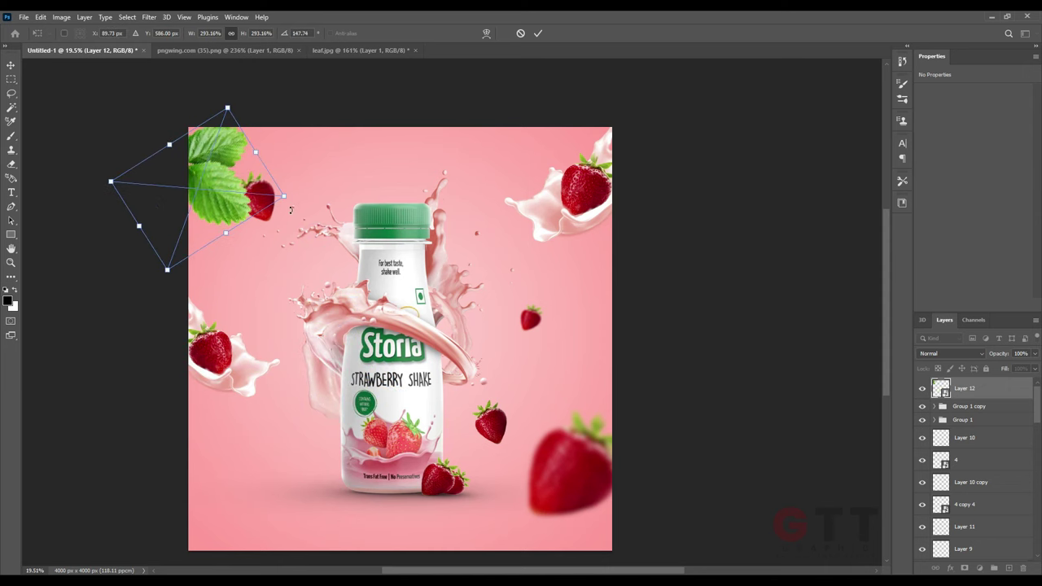
pyautogui.press('Return')
# - Apply a roughly 50 px Gaussian Blur to the leaf and duplicate it over the bottle label
pyautogui.click(216, 144)
pyautogui.click(149, 16)
pyautogui.click(295, 193)
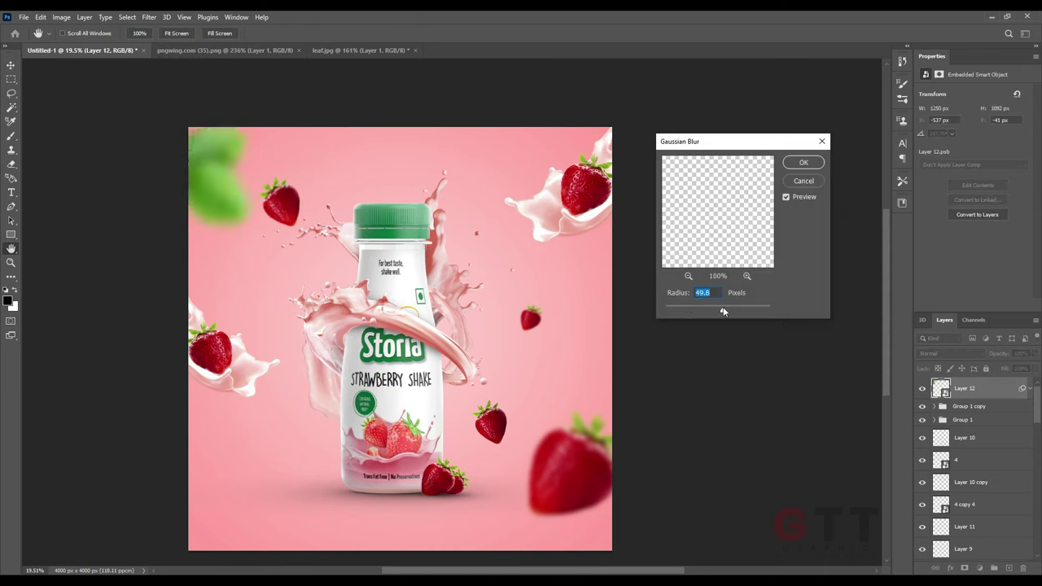
pyautogui.click(804, 164)
pyautogui.moveTo(283, 204); pyautogui.dragTo(290, 212)
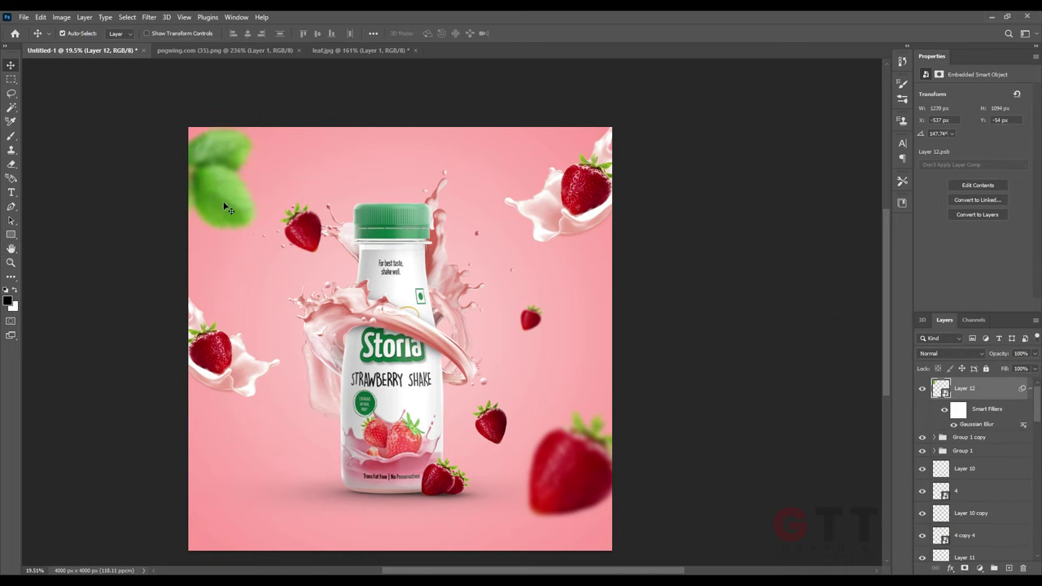
pyautogui.moveTo(244, 181); pyautogui.dragTo(494, 401)
# - Move the leaf copy above the product group and reduce its blur to 2.5 px
pyautogui.scroll(-1, 968, 432)
pyautogui.scroll(-1, 960, 448)
pyautogui.scroll(-2, 952, 464)
pyautogui.scroll(-1, 938, 492)
pyautogui.scroll(2, 945, 495)
pyautogui.scroll(1, 950, 498)
pyautogui.scroll(1, 958, 503)
pyautogui.scroll(-1, 967, 509)
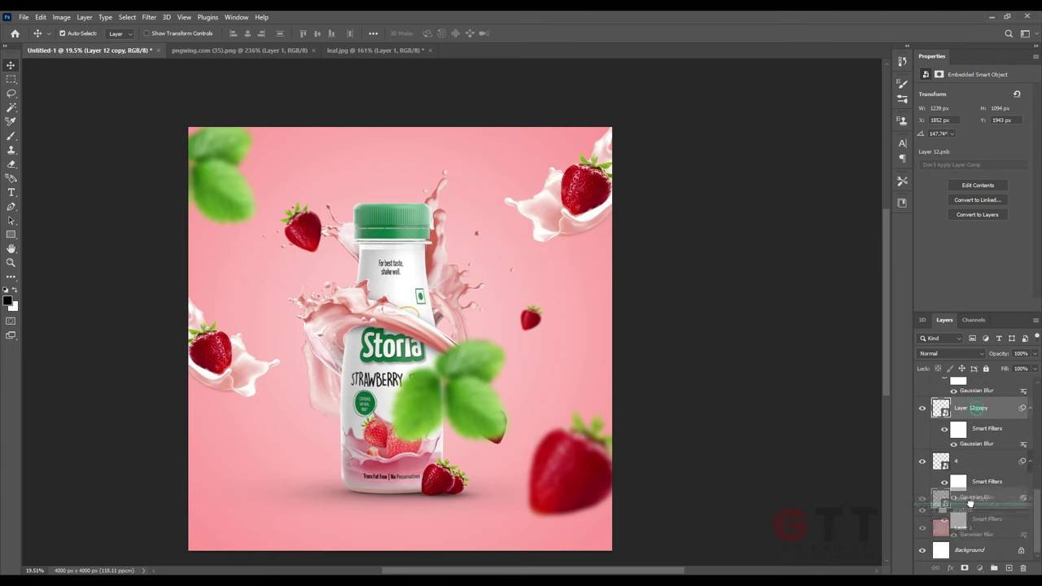
pyautogui.moveTo(978, 471); pyautogui.dragTo(977, 499)
pyautogui.scroll(-1, 985, 521)
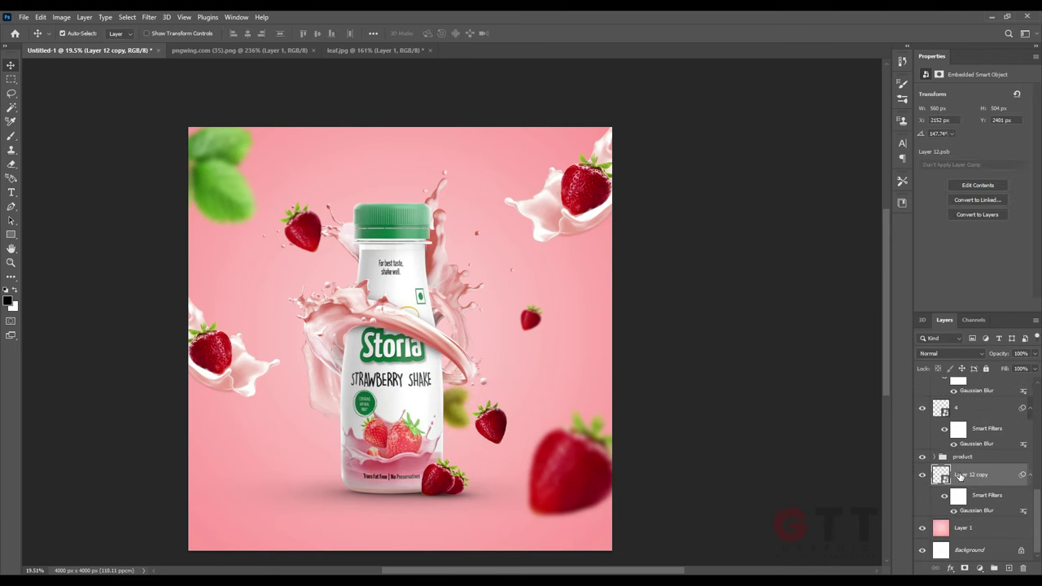
pyautogui.moveTo(964, 452); pyautogui.dragTo(965, 456)
pyautogui.doubleClick(976, 496)
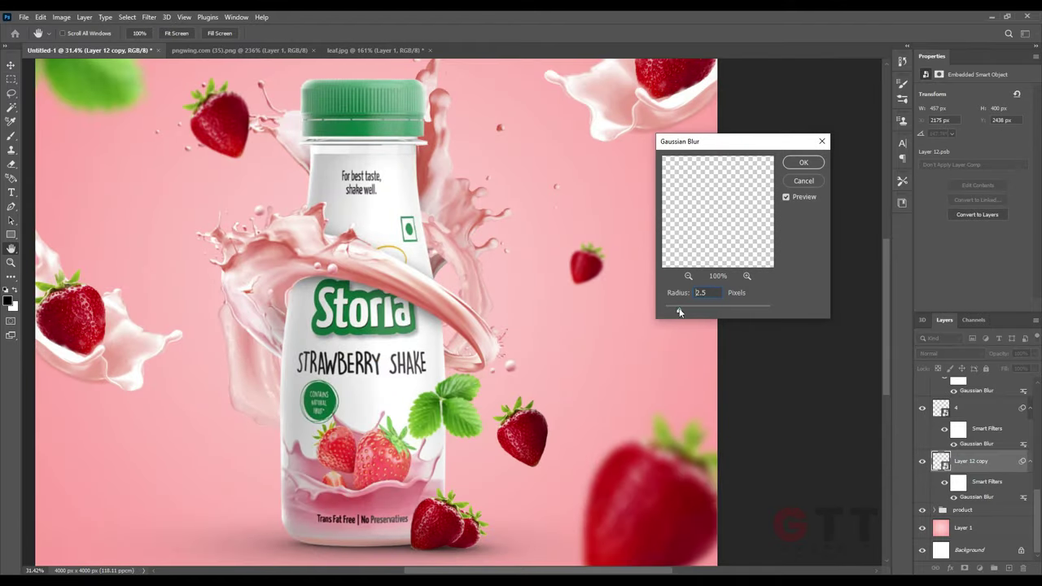
pyautogui.click(803, 162)
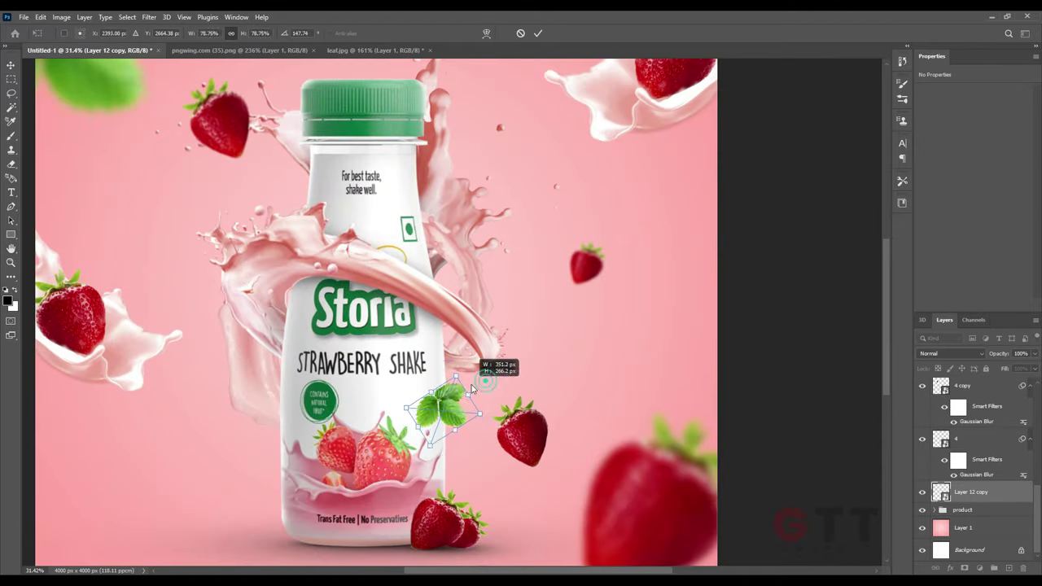
# - On new Layer 13, paint a soft dark shadow on the small leaf's lower left
pyautogui.moveTo(463, 416); pyautogui.dragTo(460, 411)
pyautogui.scroll(3, 463, 406)
pyautogui.doubleClick(988, 513)
pyautogui.press('Escape')
pyautogui.keyDown('ctrl'); pyautogui.click(1009, 568); pyautogui.keyUp('ctrl')
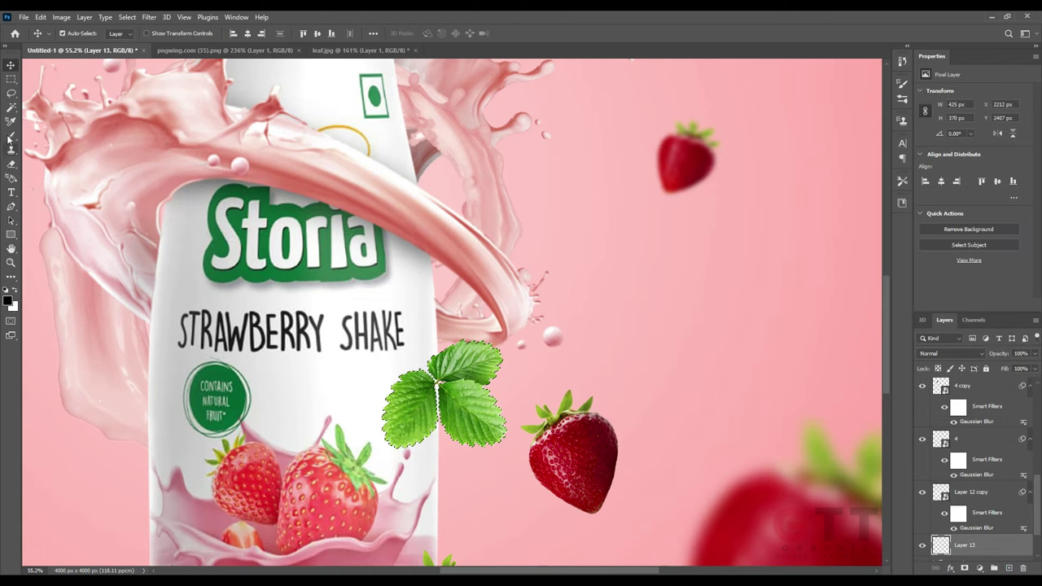
pyautogui.click(11, 136)
pyautogui.scroll(3, 501, 460)
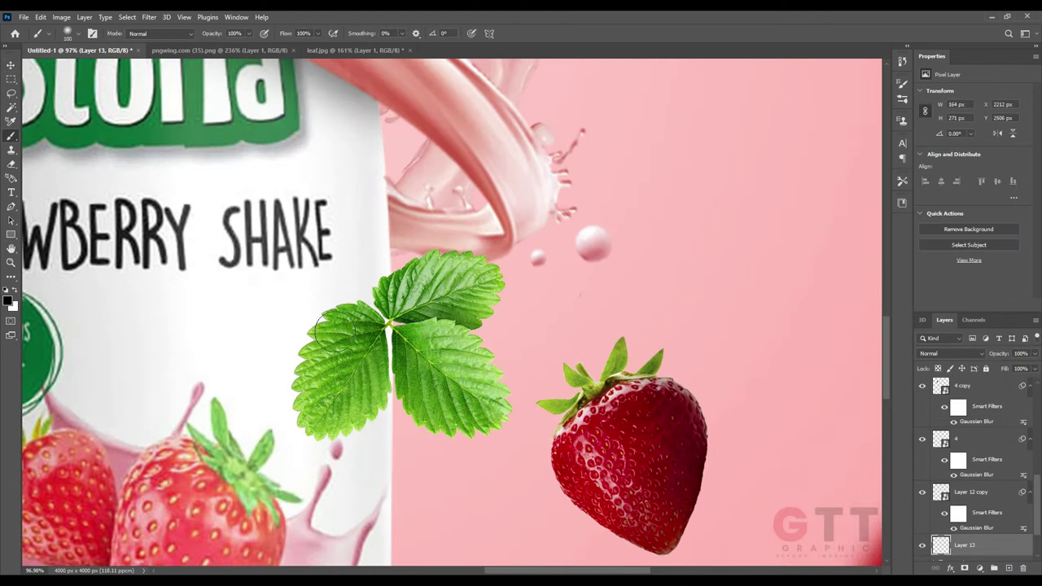
pyautogui.hotkey('ctrl', 'd')
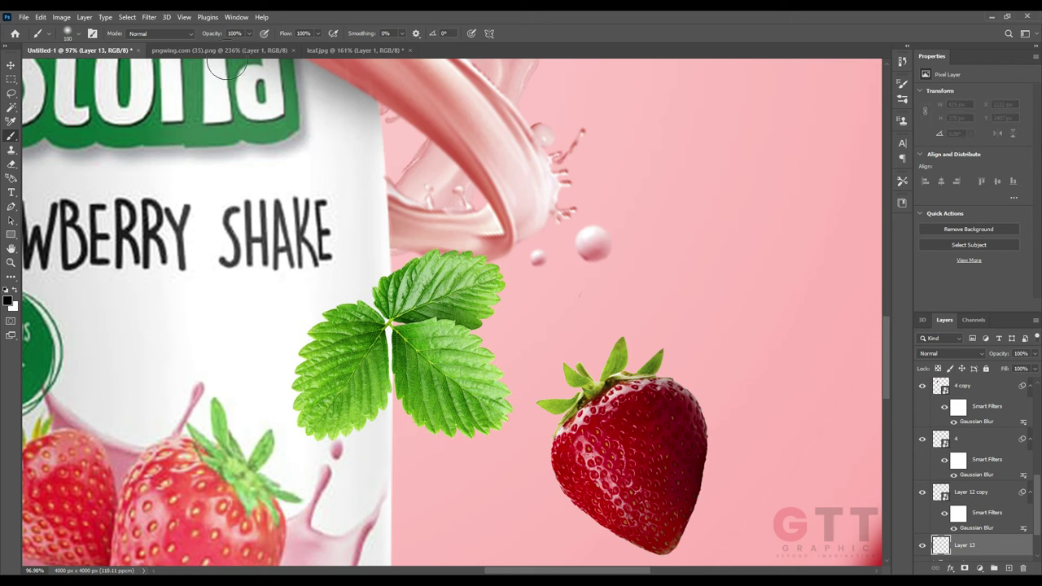
pyautogui.write('13')
pyautogui.hotkey('ctrl', 'z')
pyautogui.moveTo(291, 367); pyautogui.dragTo(320, 405)
# - Nudge the blurred top-left leaf and the bottom-right strawberry slightly
pyautogui.scroll(-5, 369, 335)
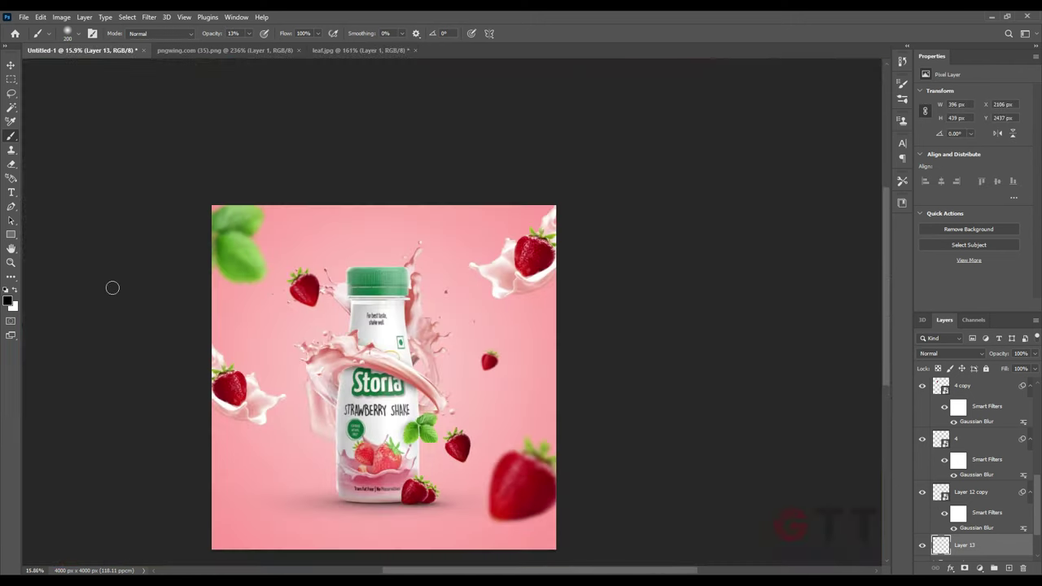
pyautogui.press('v')
pyautogui.moveTo(230, 244); pyautogui.dragTo(238, 249)
pyautogui.moveTo(525, 485); pyautogui.dragTo(542, 489)
# - Enlarge the strawberry beside the bottle to about 123%
pyautogui.scroll(2, 565, 415)
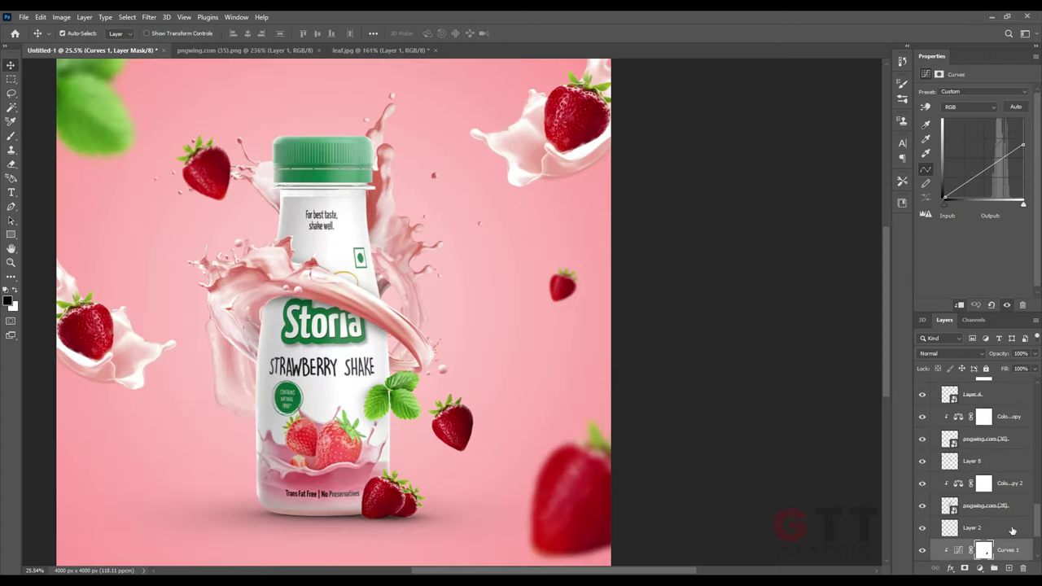
pyautogui.hotkey('ctrl', 't')
pyautogui.moveTo(447, 427); pyautogui.dragTo(461, 421)
pyautogui.moveTo(494, 373); pyautogui.dragTo(521, 368)
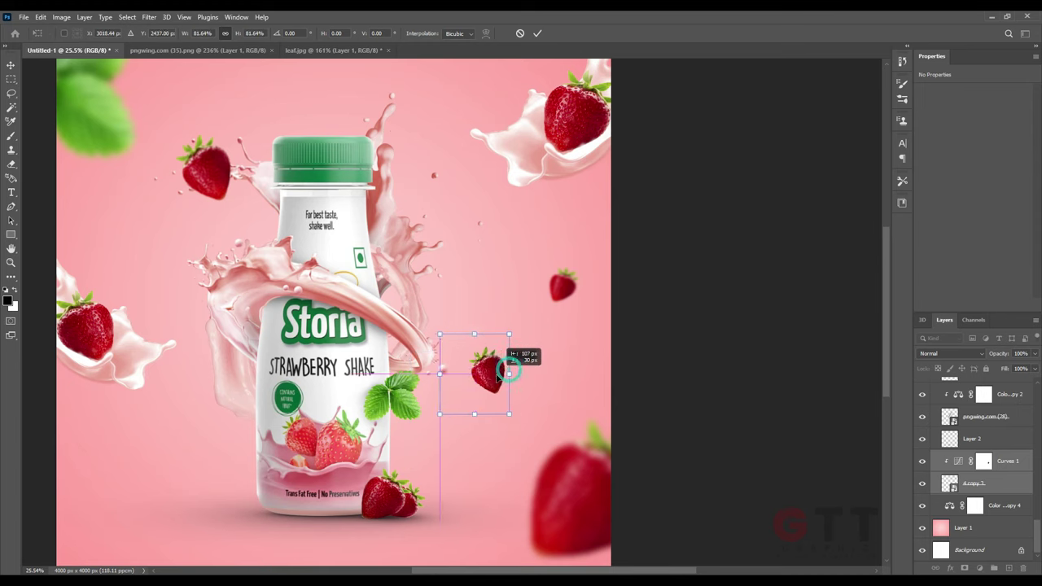
pyautogui.press('Return')
pyautogui.scroll(-2, 630, 424)
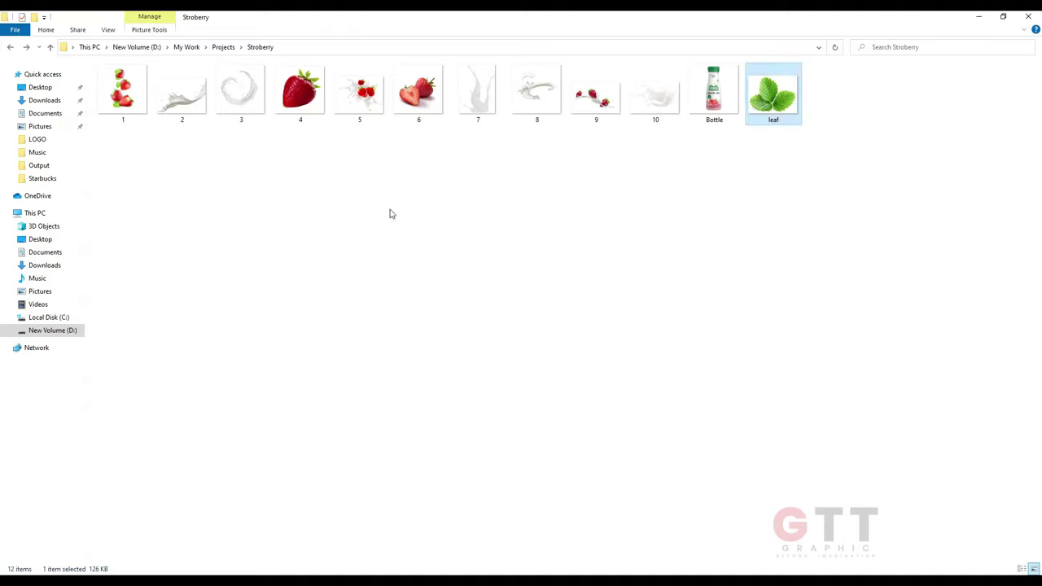
# - Place splash 7.png below the product group, rotated about -38° behind the bottle's left side
pyautogui.moveTo(477, 93)
pyautogui.mouseDown()
pyautogui.moveTo(357, 573)
pyautogui.moveTo(419, 357)
pyautogui.mouseUp()
pyautogui.moveTo(590, 525); pyautogui.dragTo(496, 363)
pyautogui.press('Return')
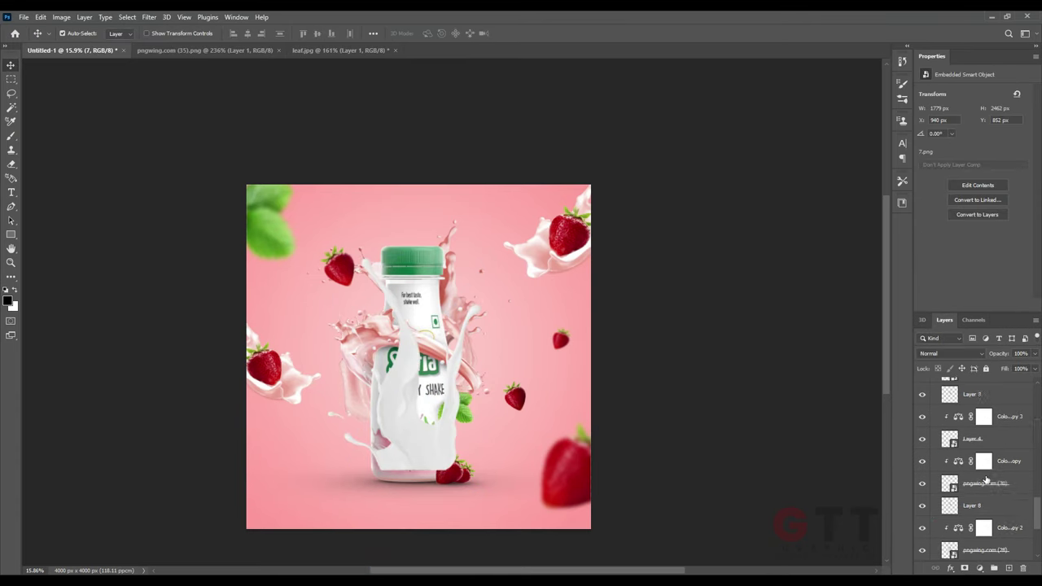
pyautogui.scroll(10, 987, 480)
pyautogui.moveTo(938, 476); pyautogui.dragTo(983, 393)
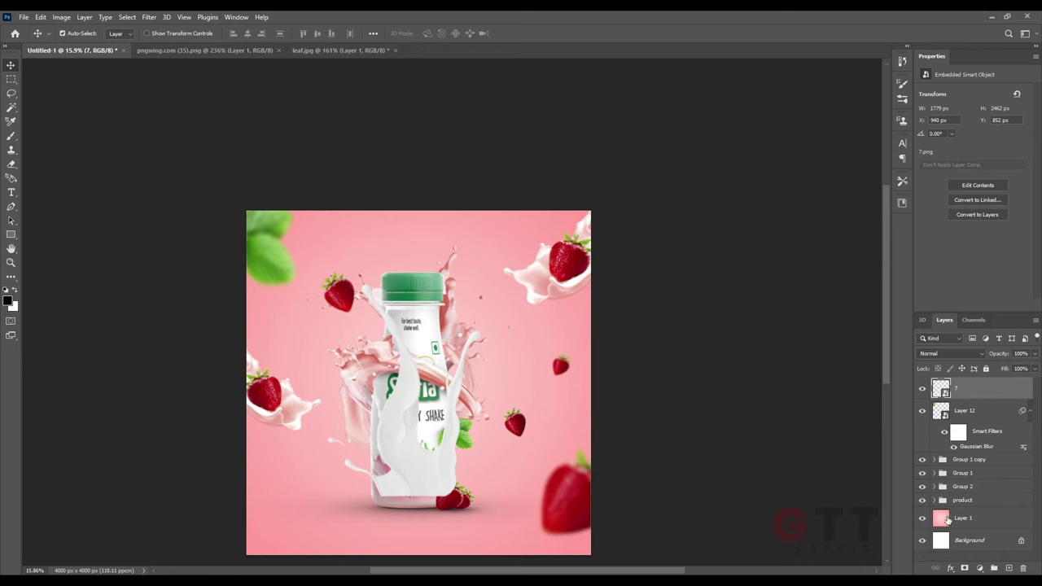
pyautogui.click(997, 506)
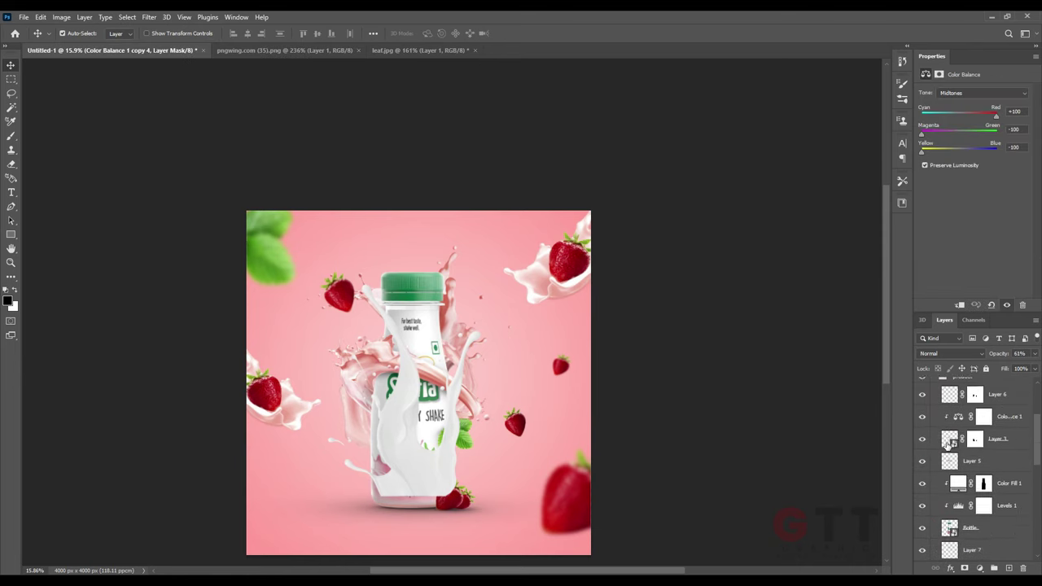
pyautogui.click(977, 486)
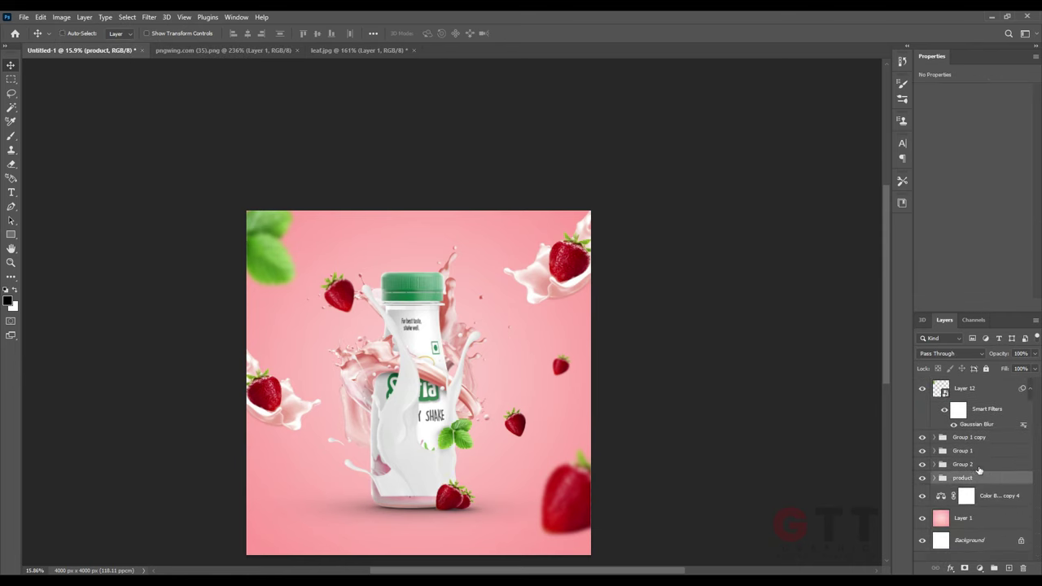
pyautogui.hotkey('ctrl', 't')
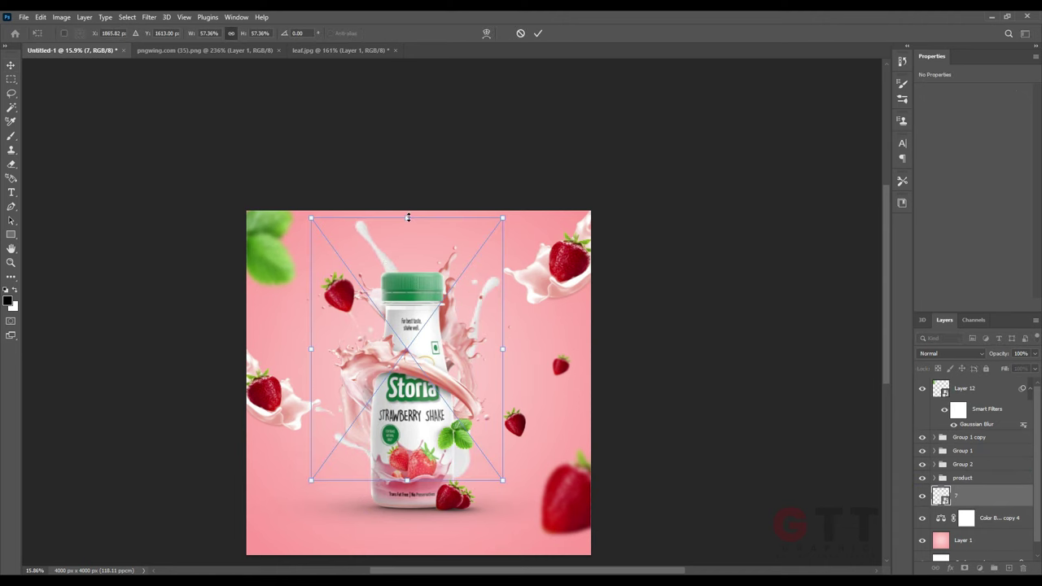
pyautogui.moveTo(413, 370); pyautogui.dragTo(415, 336)
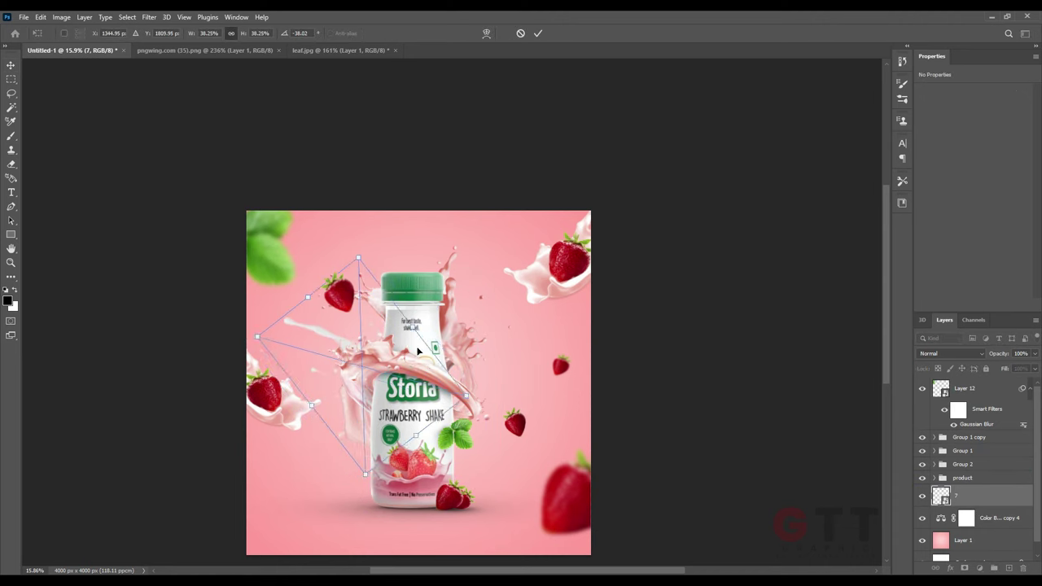
pyautogui.press('Return')
pyautogui.scroll(2, 380, 354)
# - Copy the pink Color Balance layer onto splash 7 and rotate the splash about -12°
pyautogui.click(979, 568)
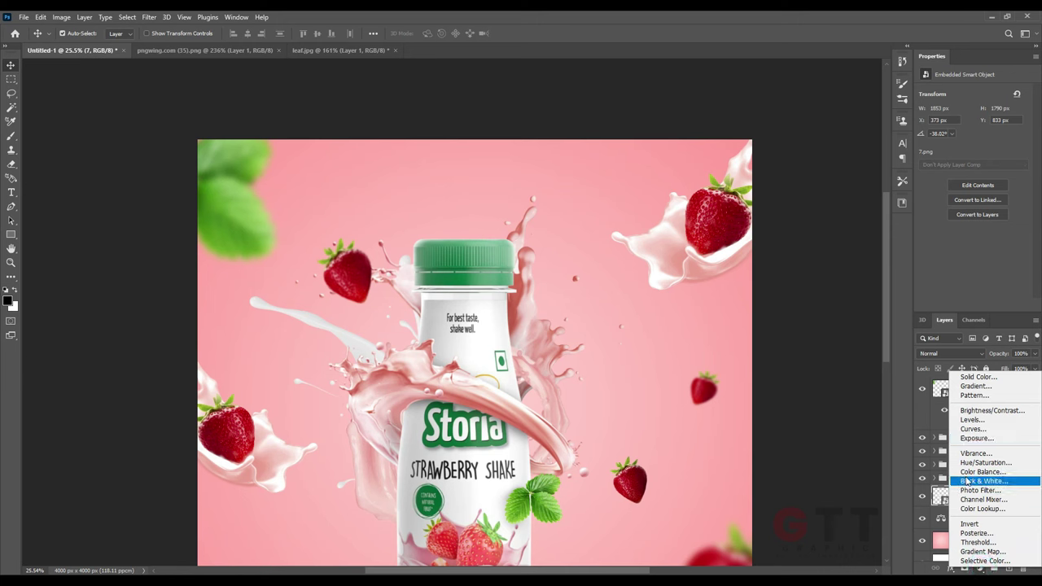
pyautogui.click(977, 481)
pyautogui.press('Delete')
pyautogui.moveTo(977, 540); pyautogui.dragTo(977, 495)
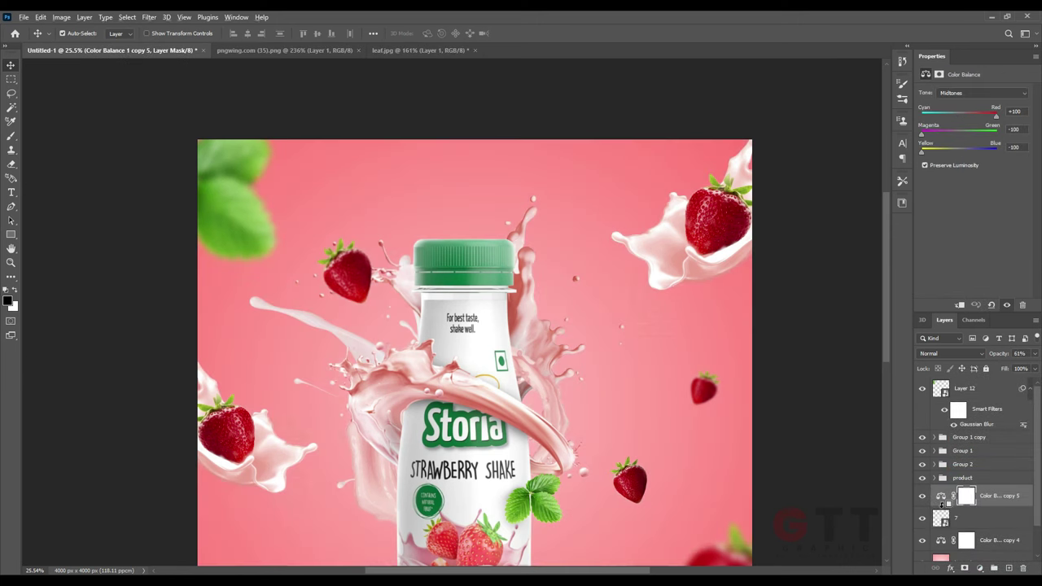
pyautogui.click(984, 521)
pyautogui.hotkey('ctrl', 't')
pyautogui.scroll(-1, 501, 387)
pyautogui.moveTo(489, 380); pyautogui.dragTo(487, 350)
pyautogui.press('Return')
# - Add a Levels adjustment above the splash's Color Balance layer
pyautogui.click(1001, 495)
pyautogui.click(979, 569)
pyautogui.click(968, 421)
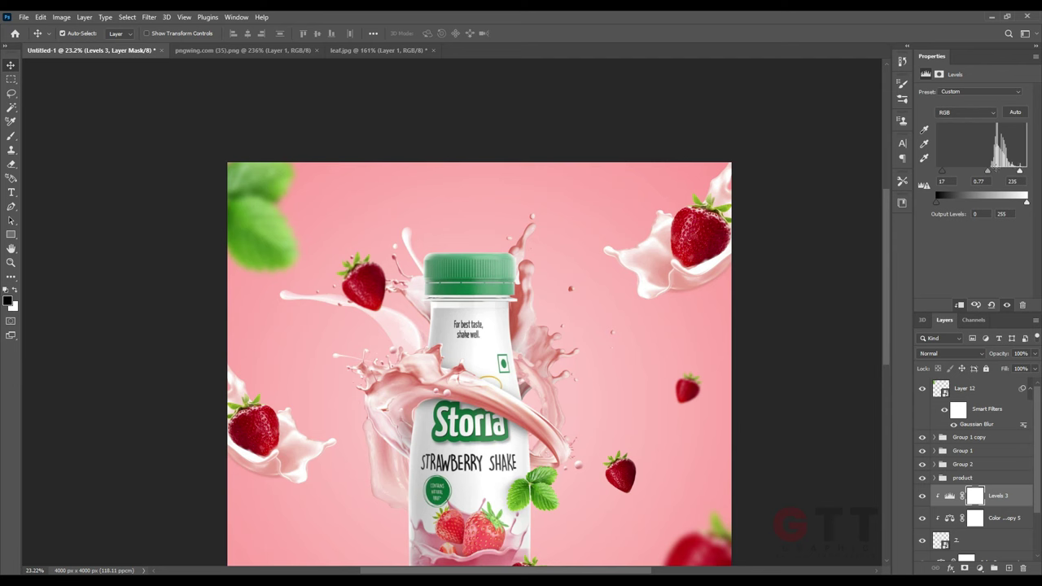
pyautogui.scroll(-1, 417, 361)
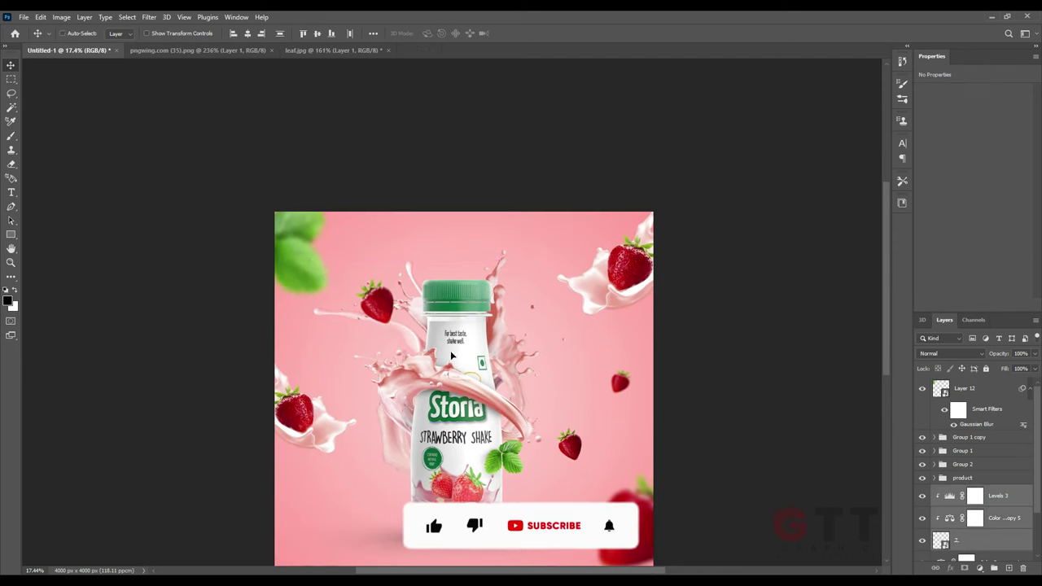
# - Duplicate splash 7 and its adjustments into Group 3, rotated about 52° and enlarged slightly on the bottle's right
pyautogui.hotkey('ctrl', 'j')
pyautogui.hotkey('ctrl', 'g')
pyautogui.hotkey('ctrl', 't')
pyautogui.moveTo(609, 379); pyautogui.dragTo(521, 422)
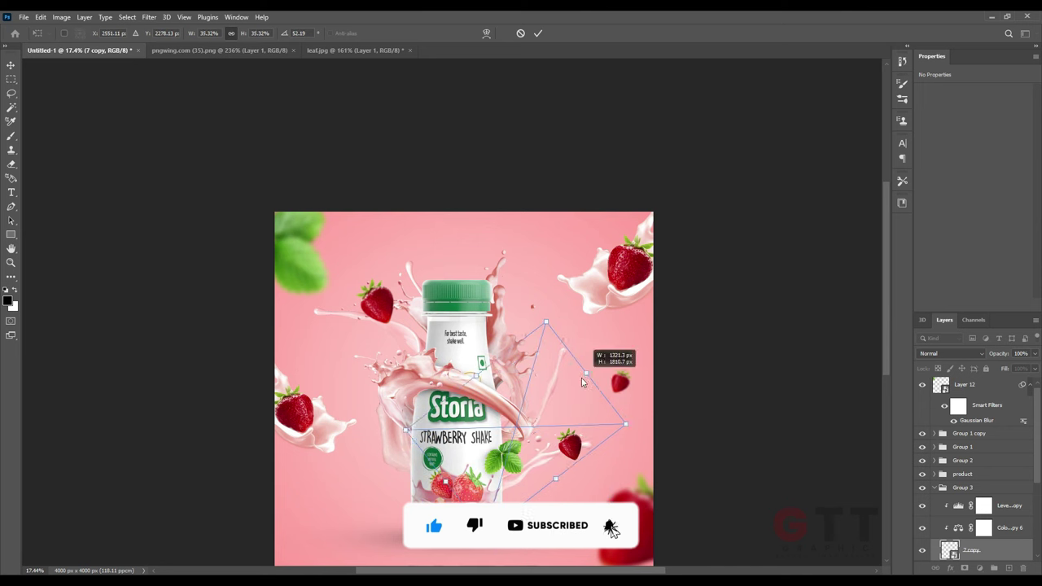
pyautogui.moveTo(639, 424); pyautogui.dragTo(652, 433)
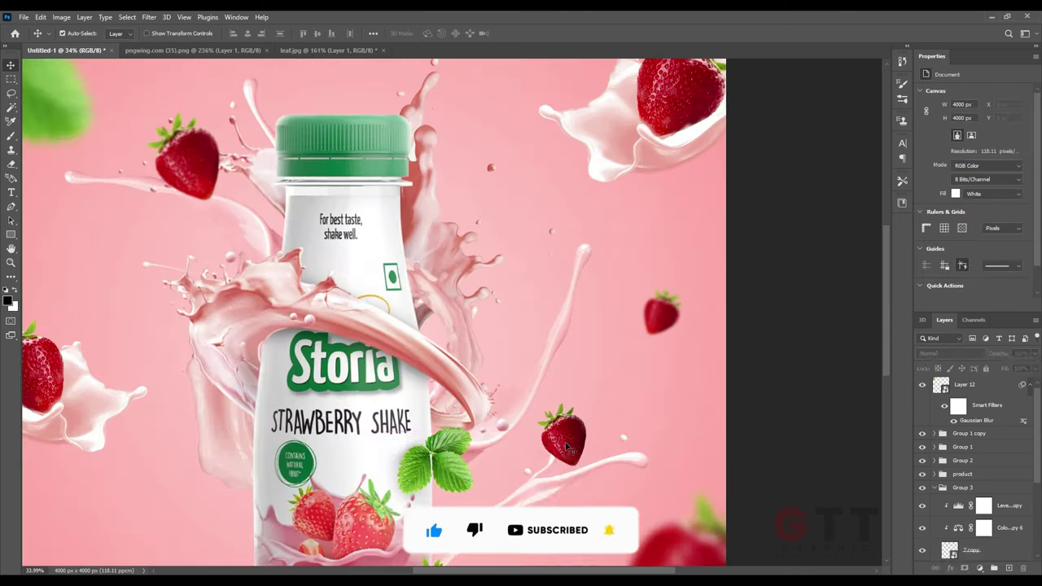
pyautogui.moveTo(558, 434); pyautogui.dragTo(539, 474)
pyautogui.press('Return')
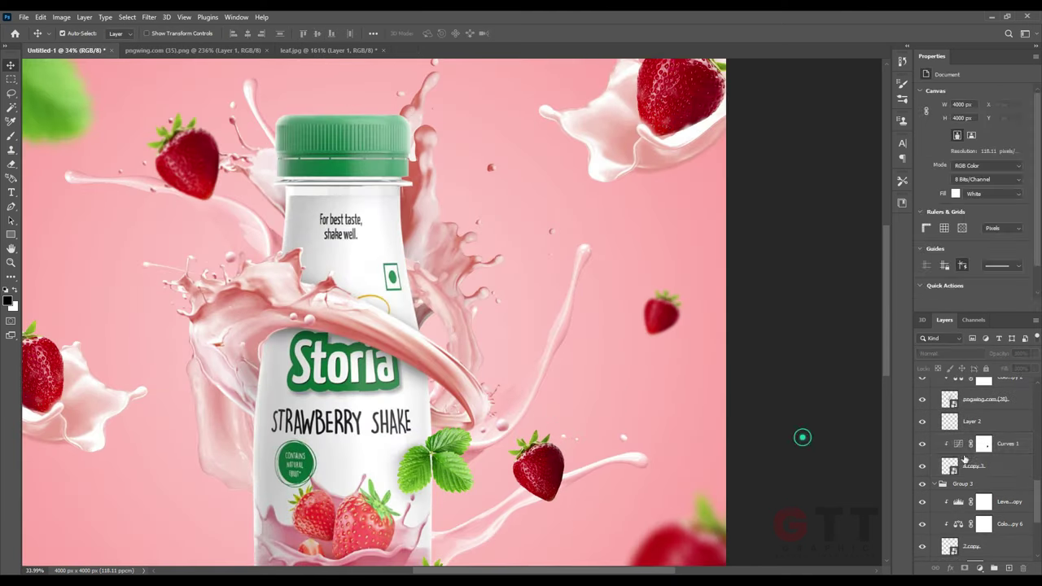
pyautogui.scroll(-3, 802, 435)
# - Gaussian-blur Layer 12, then add a Levels adjustment on top set to 13 / 0.89 / 255
pyautogui.click(149, 16)
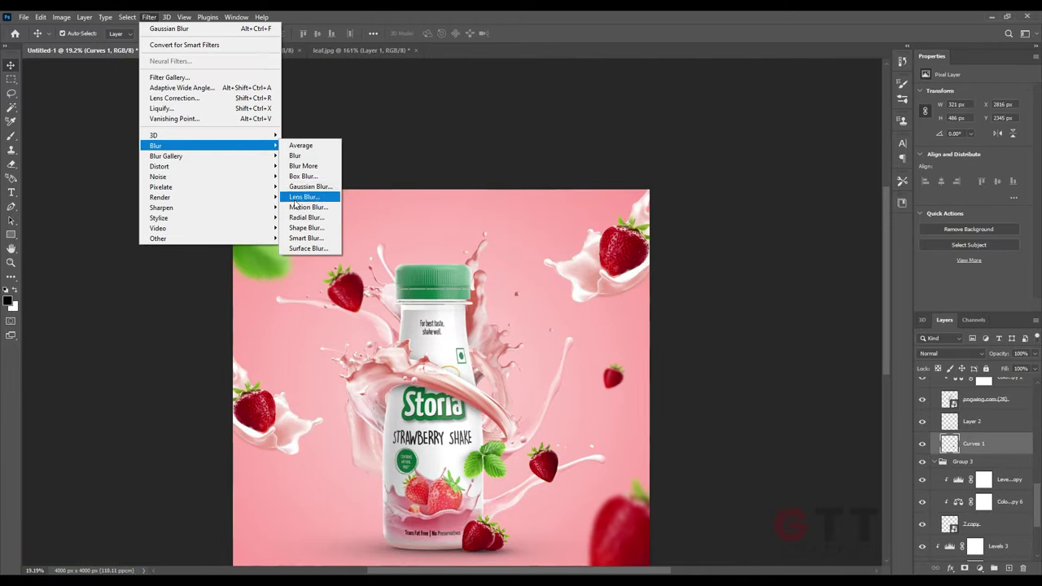
pyautogui.click(308, 196)
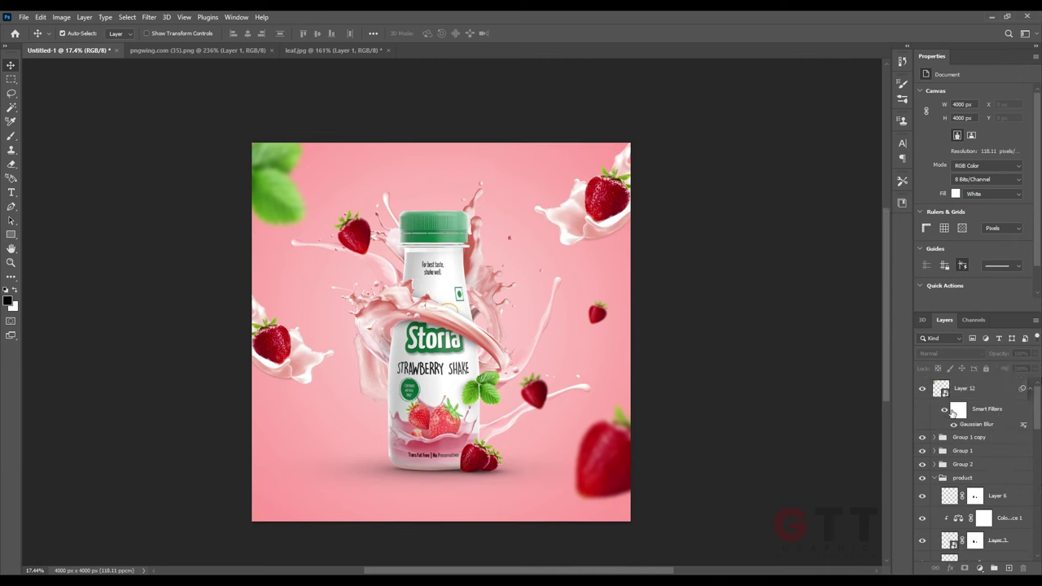
pyautogui.click(979, 567)
pyautogui.click(973, 416)
pyautogui.moveTo(981, 172); pyautogui.dragTo(989, 174)
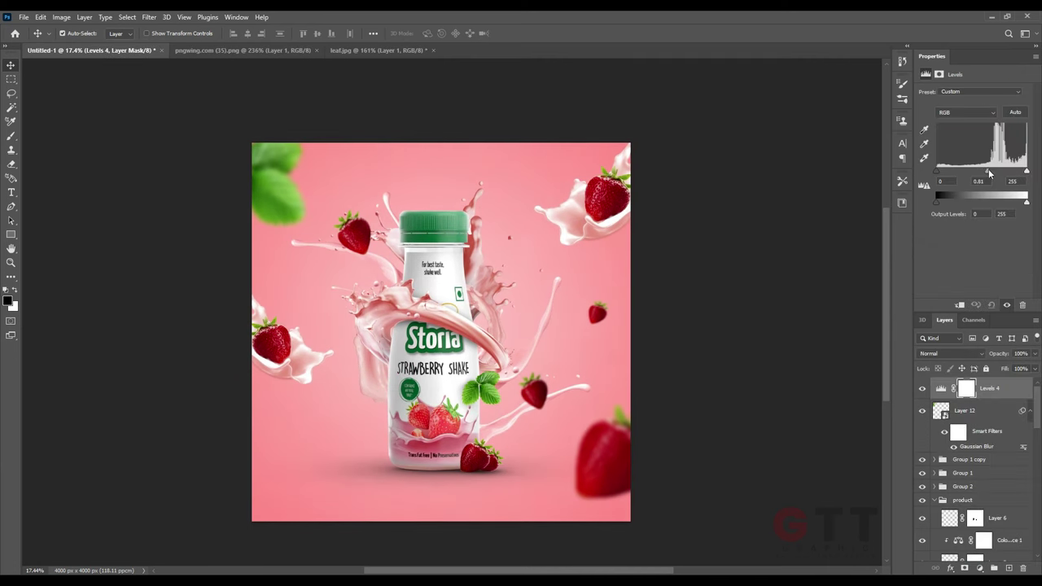
# - Add a Color Balance layer with Midtones +58, -20, +14 above the Levels
pyautogui.click(979, 568)
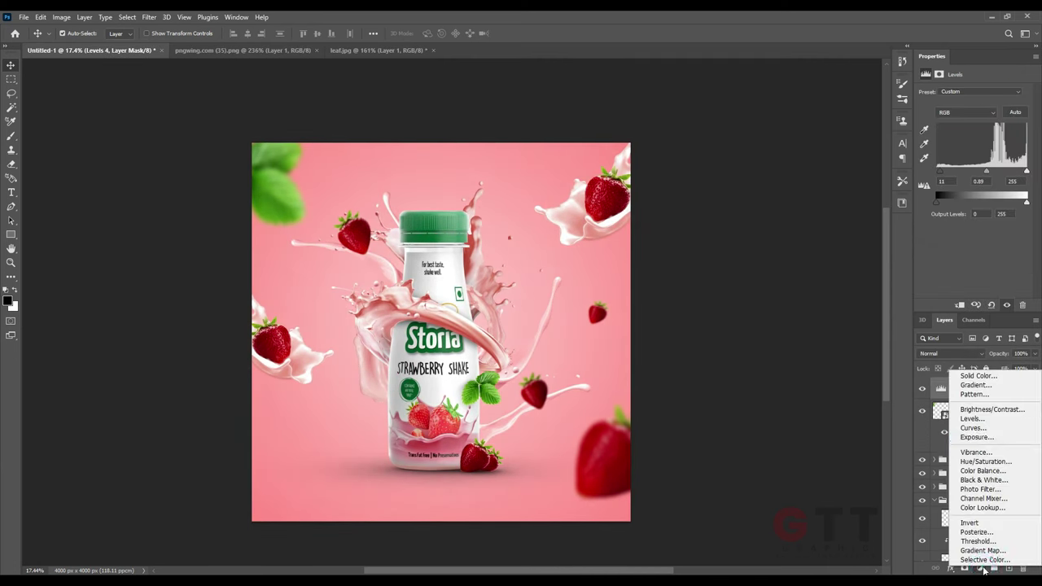
pyautogui.click(969, 482)
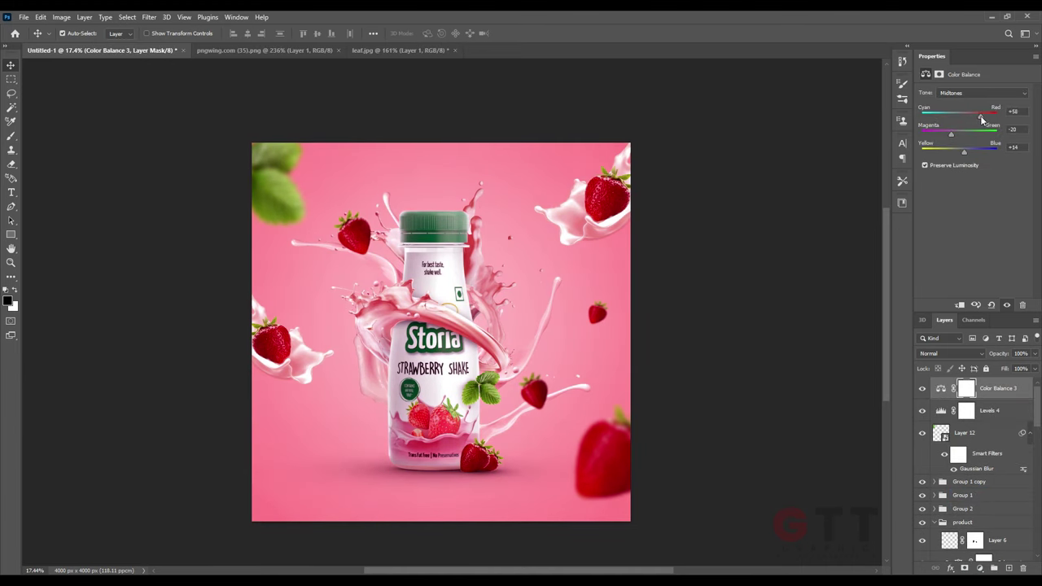
pyautogui.click(730, 328)
pyautogui.scroll(1, 527, 278)
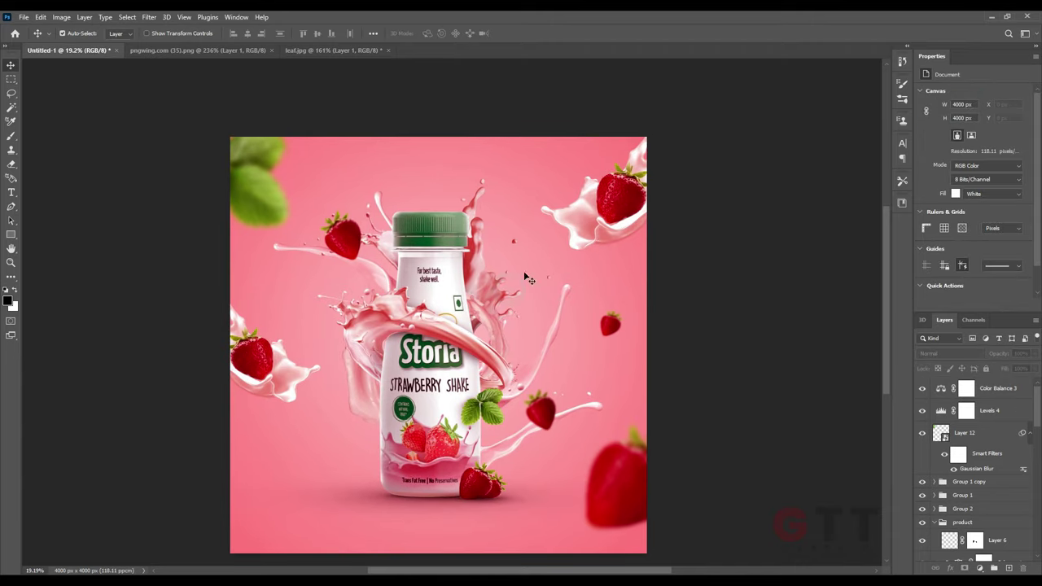